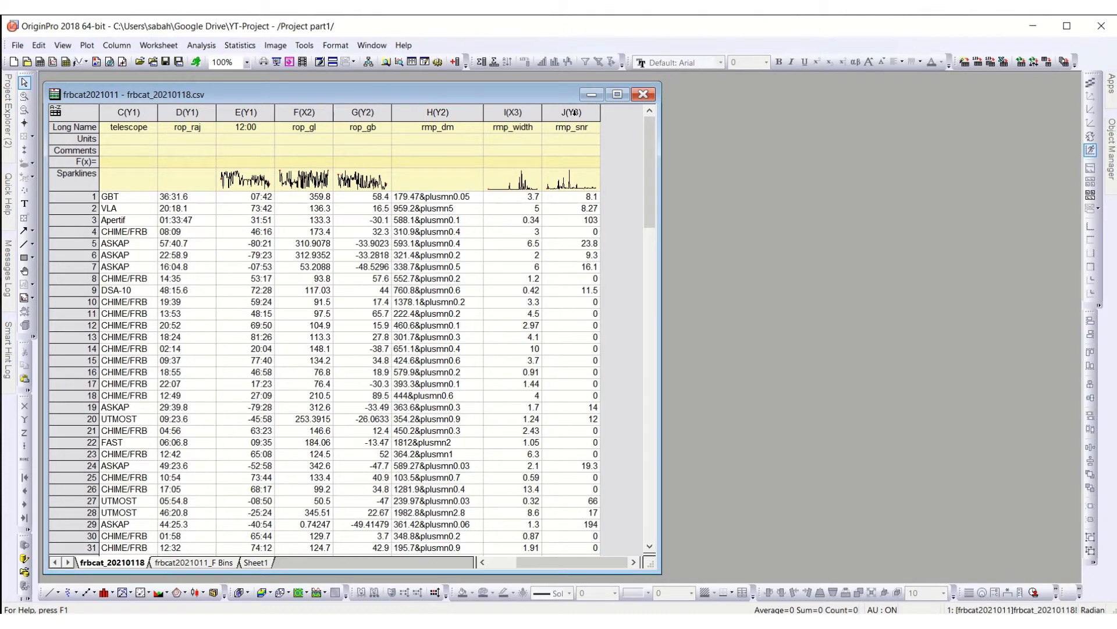
Step: Create a scatter plot of rmp_snr against rmp_width and place the graph window beside the worksheet
drag(518, 114, 571, 112)
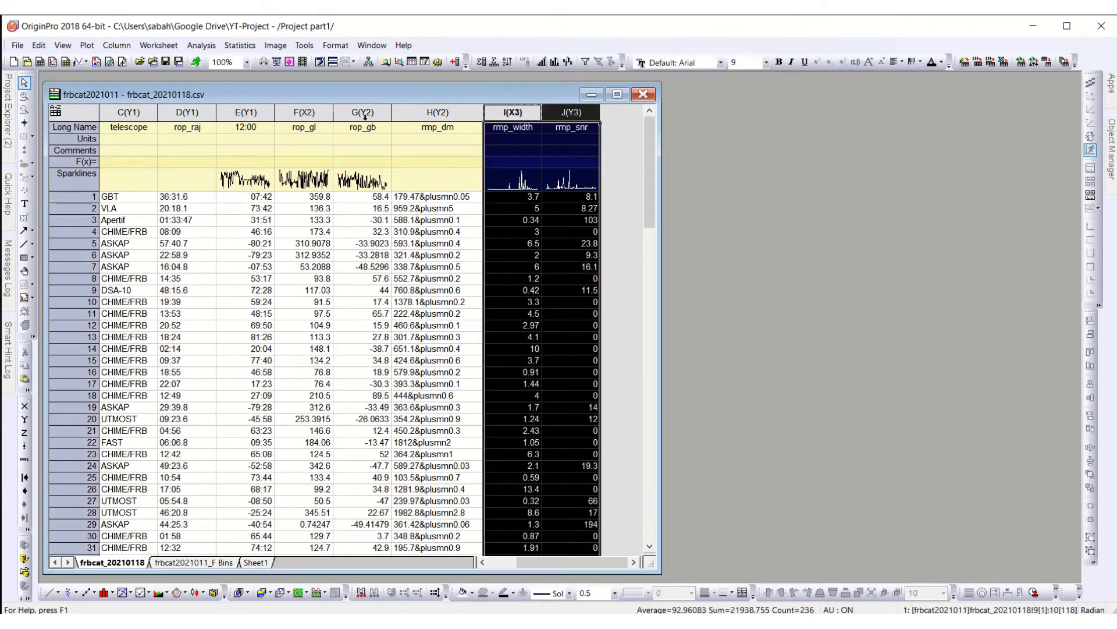
click(90, 45)
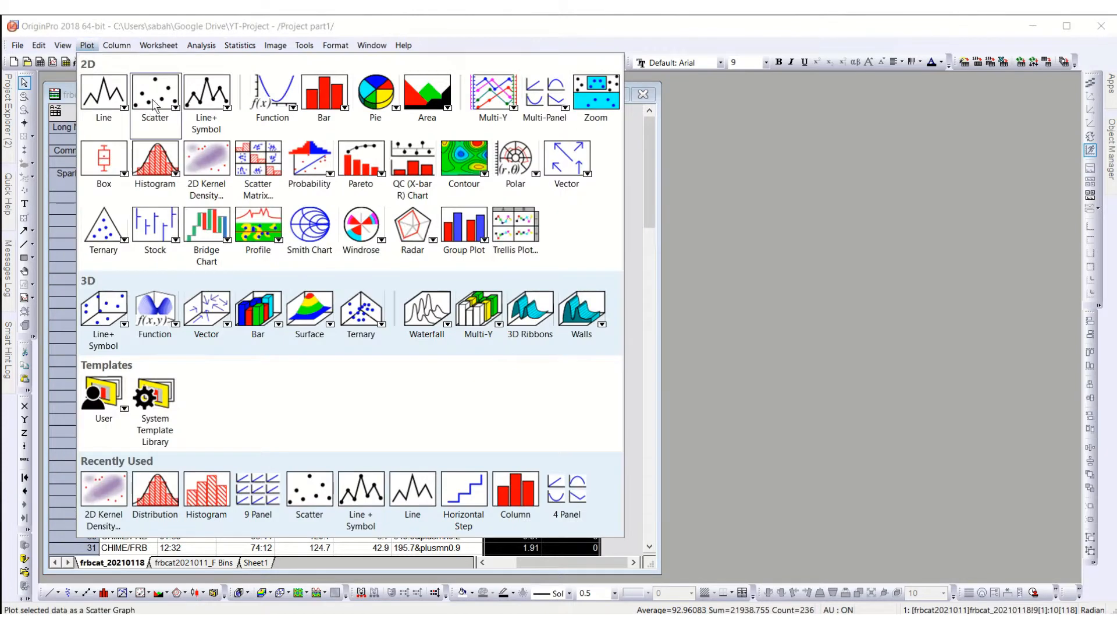
mouse_move(159, 108)
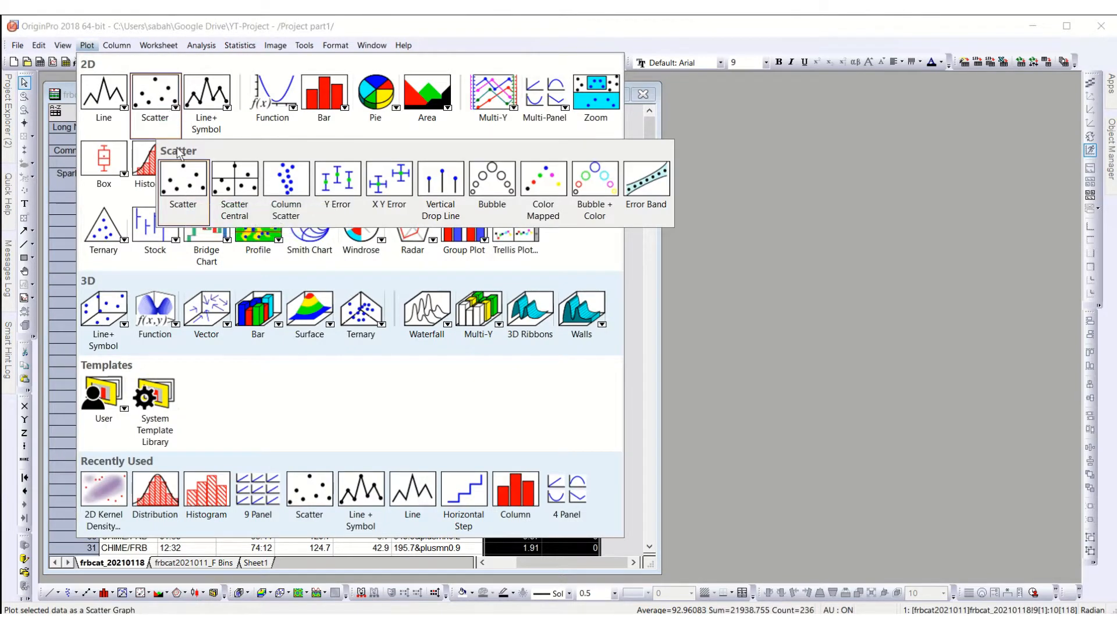
click(190, 194)
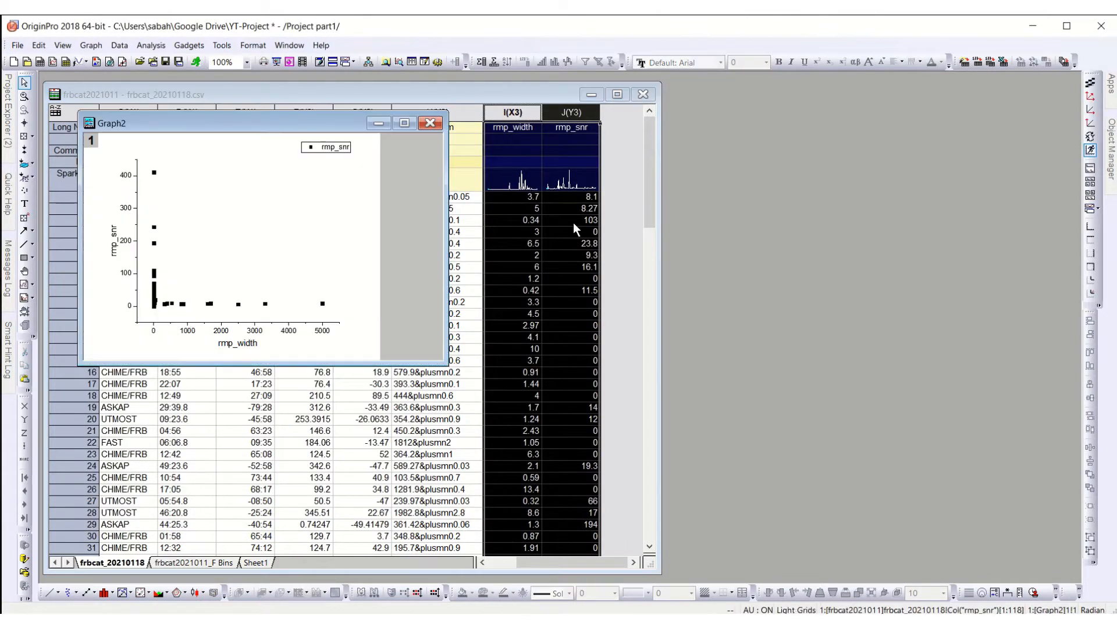
drag(221, 124, 781, 121)
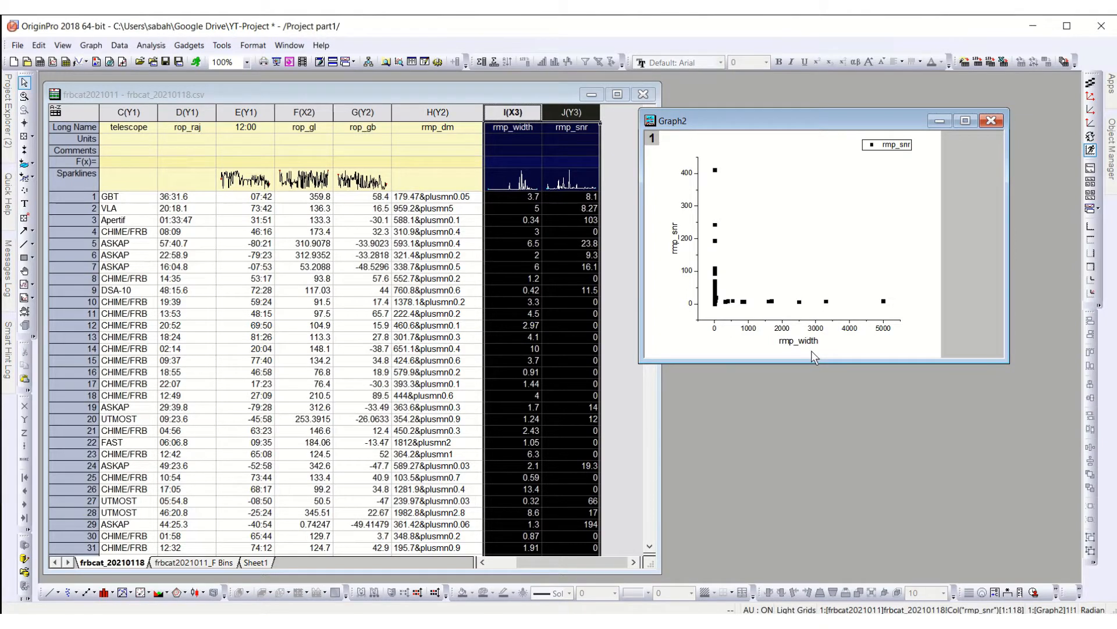
Step: Set the scale type of both the horizontal and vertical axes of the graph to Log10
click(779, 329)
right_click(779, 329)
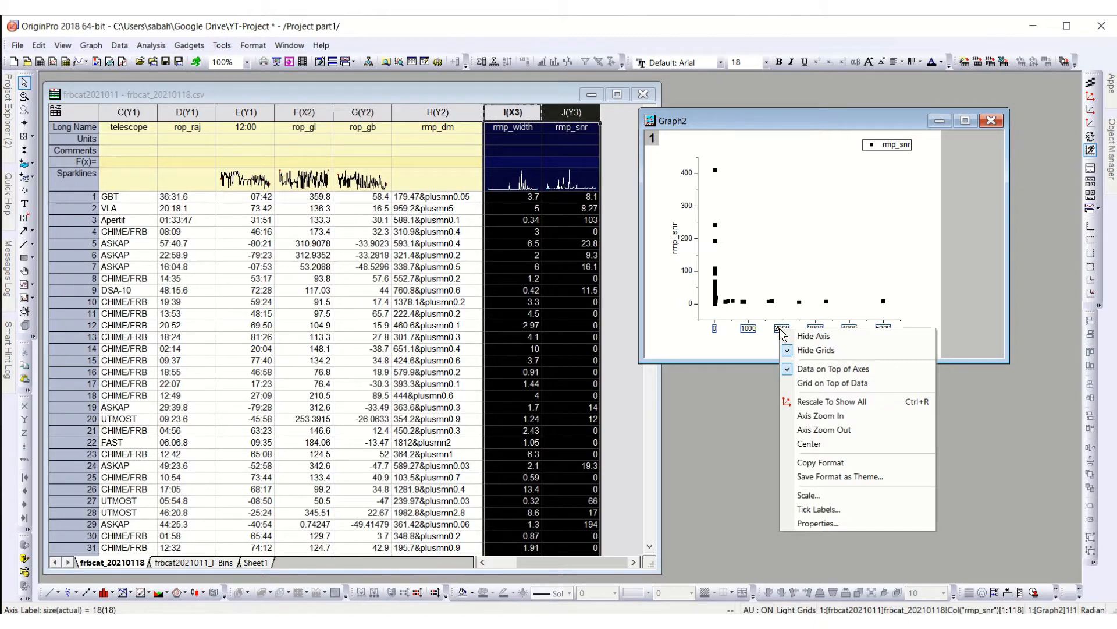
click(859, 497)
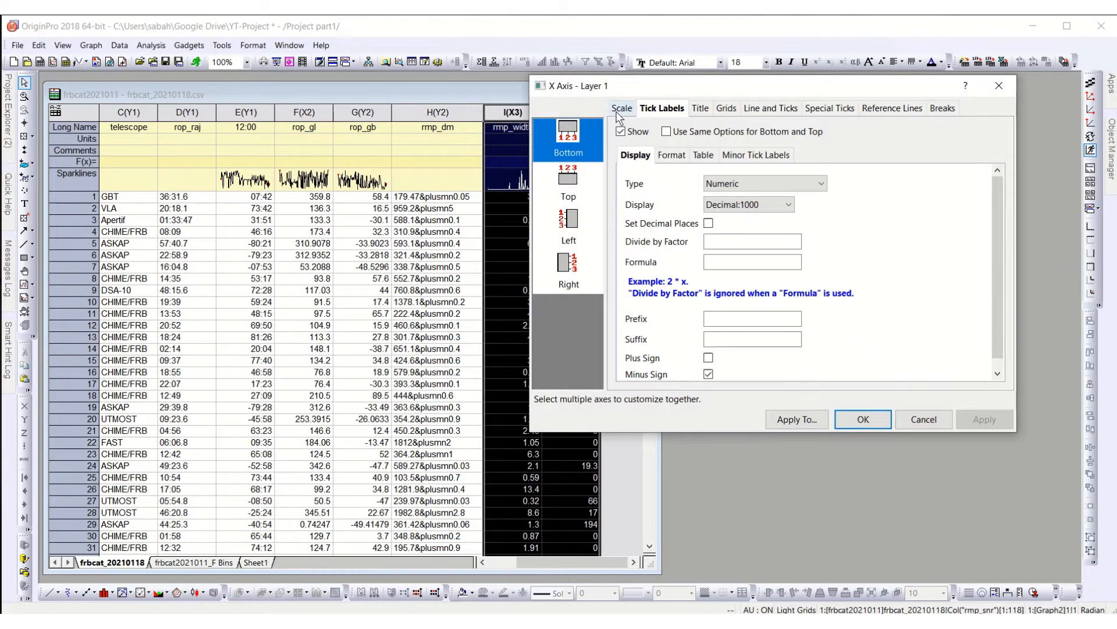
click(620, 109)
click(772, 176)
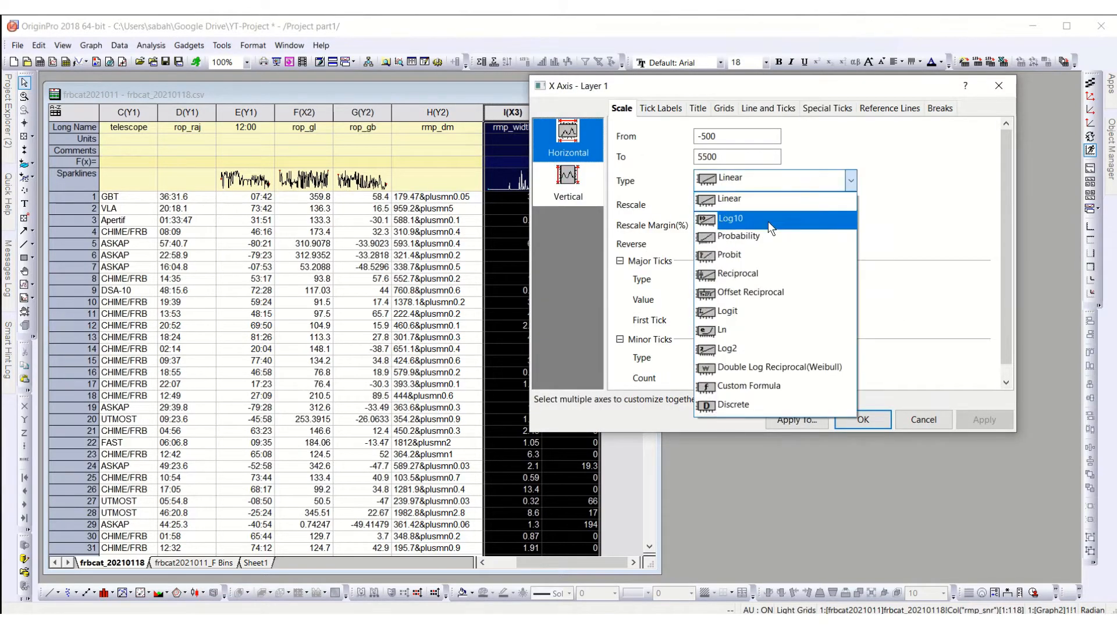
click(768, 221)
click(561, 188)
click(722, 185)
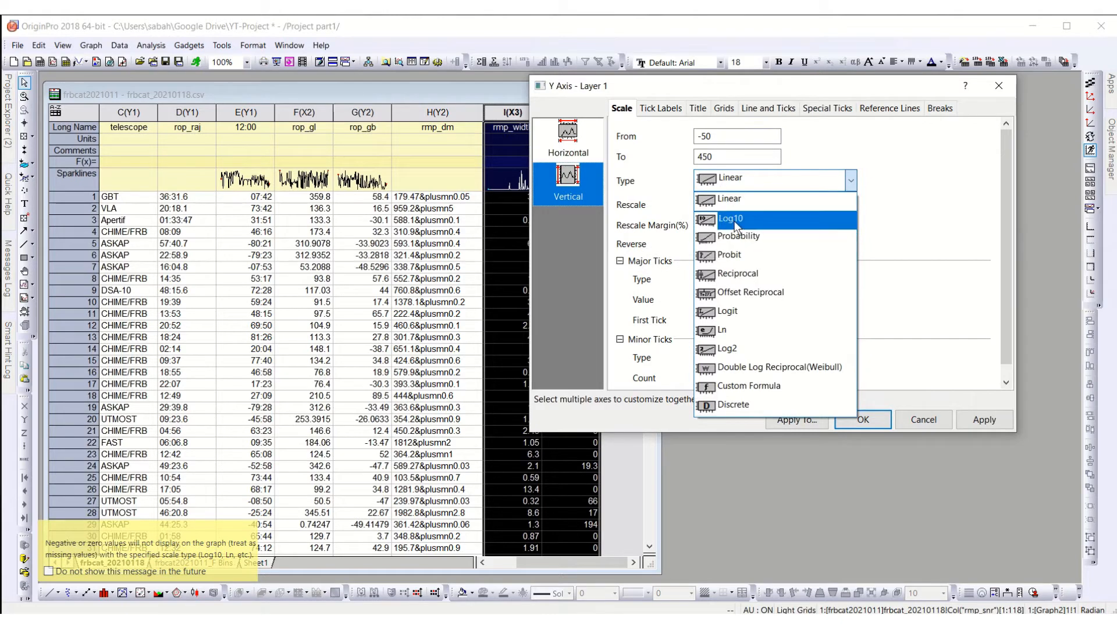
click(757, 220)
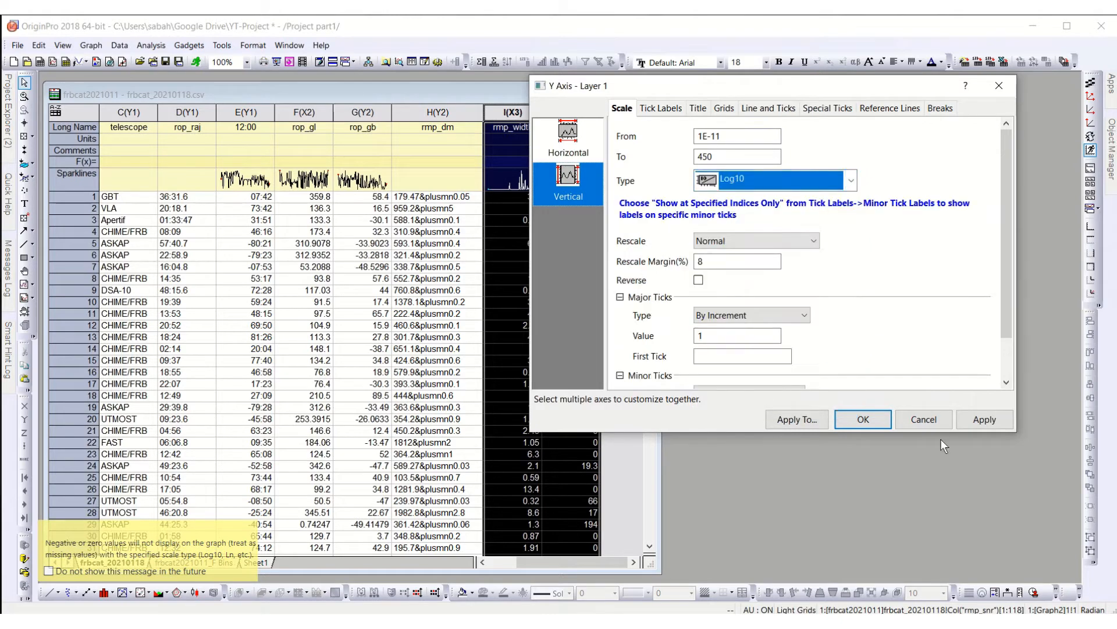
click(983, 420)
Step: Show line and ticks on the graph's top and right axes, and rescale the graph to show all data
click(770, 109)
drag(724, 89, 332, 114)
click(376, 207)
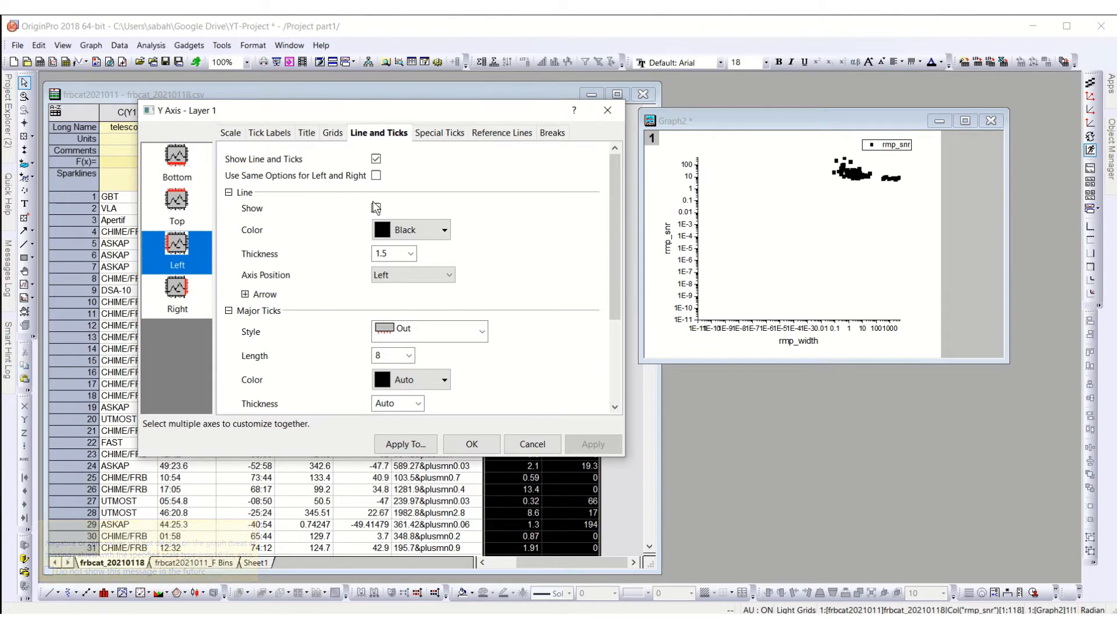
click(178, 172)
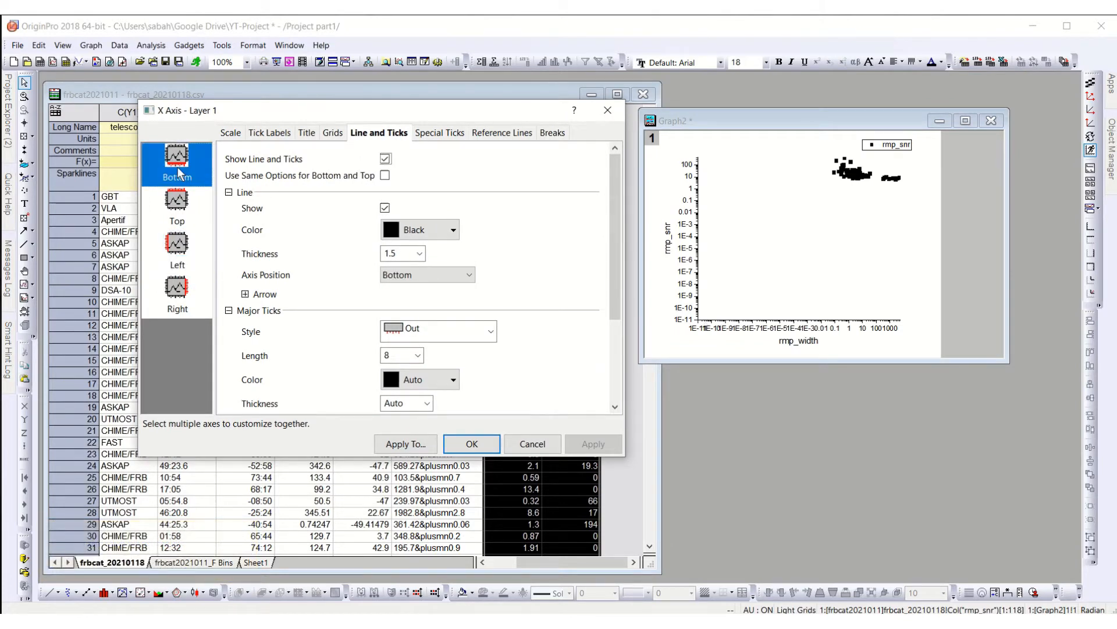
click(182, 205)
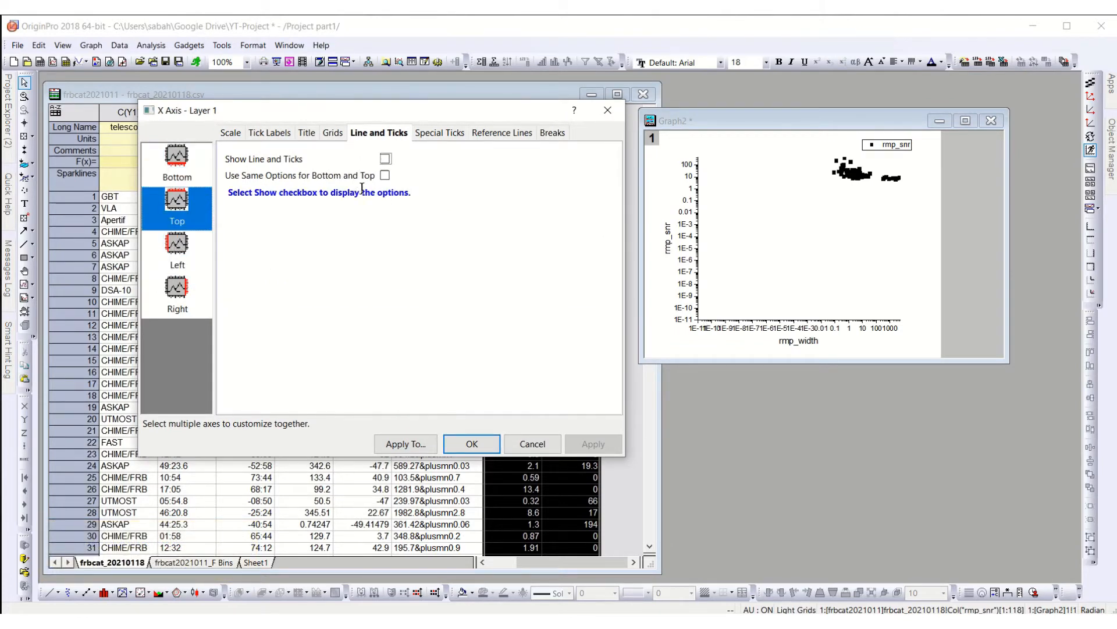
click(386, 159)
click(177, 294)
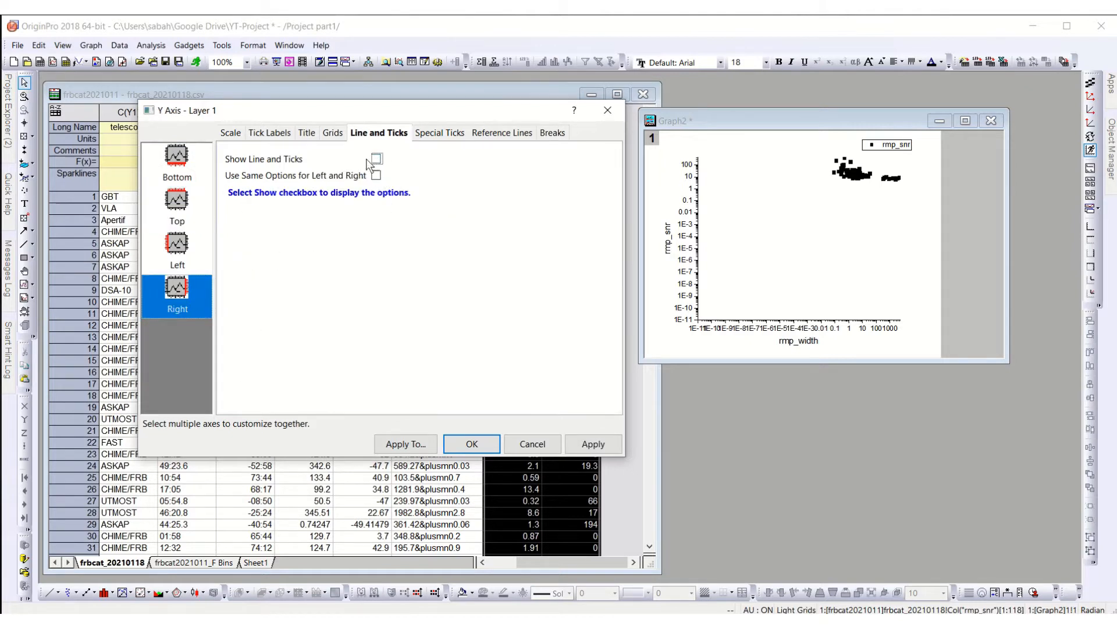
click(377, 158)
click(592, 443)
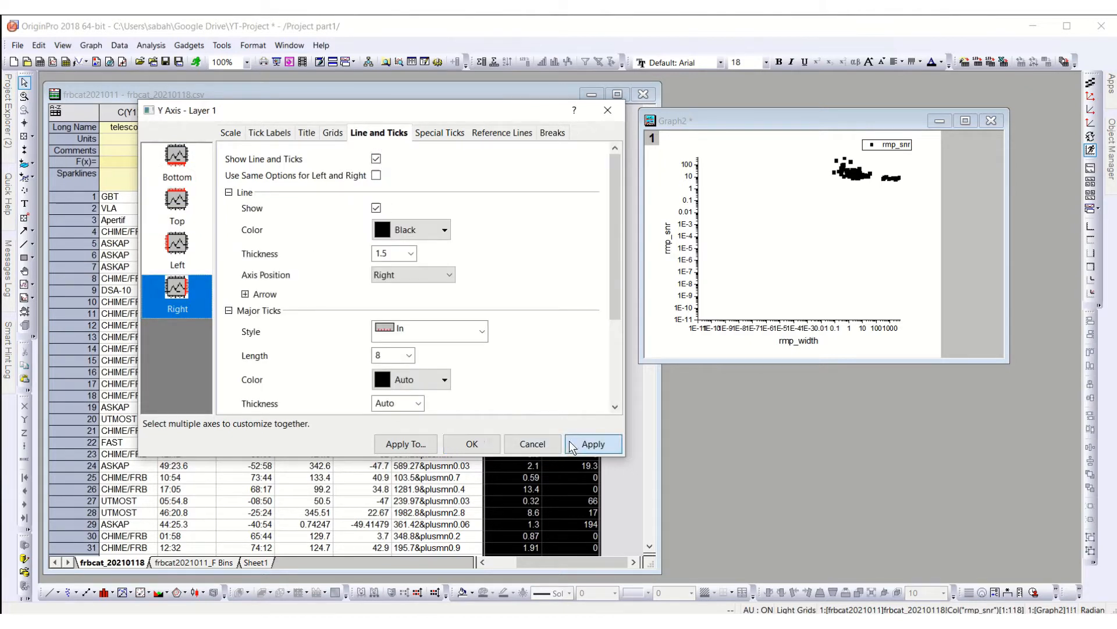
click(472, 444)
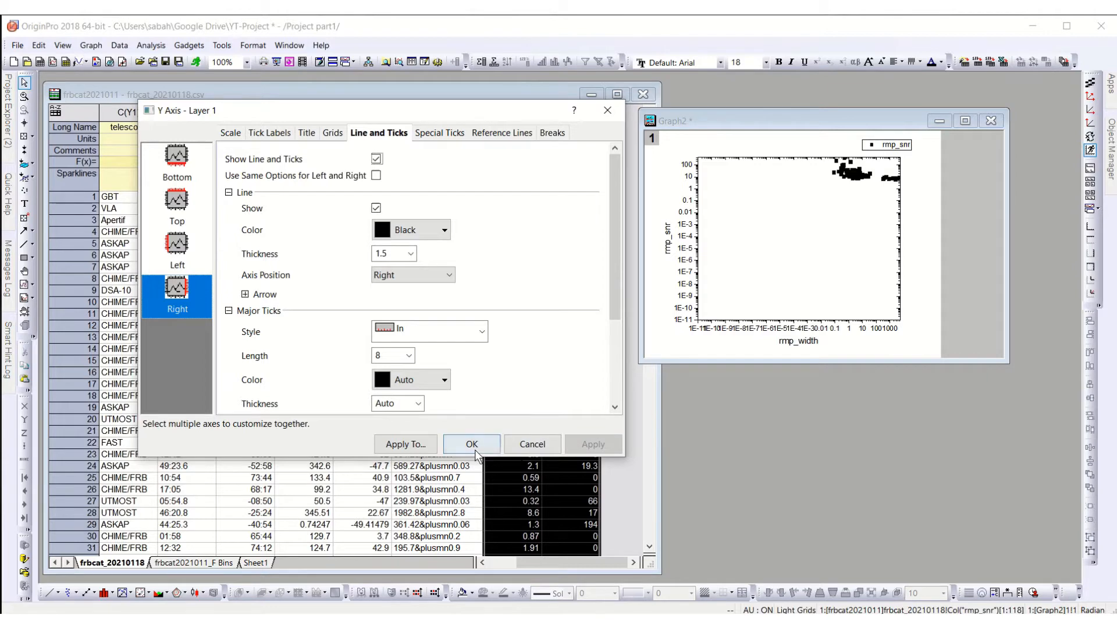
click(1092, 96)
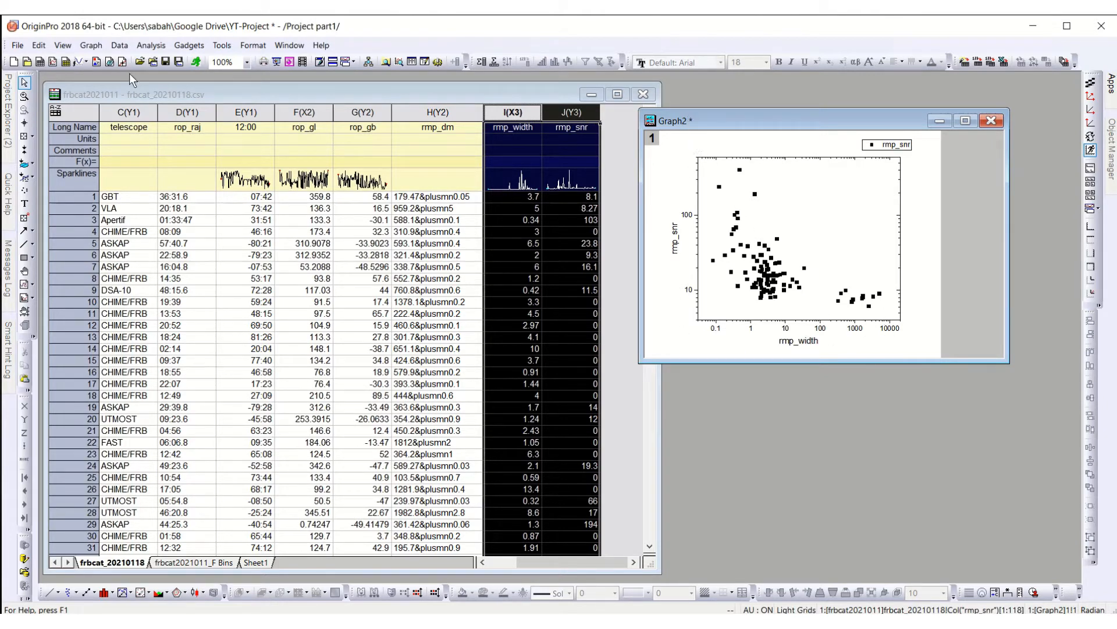
Step: Save the formatted scatter graph as a template and delete Graph2
click(178, 62)
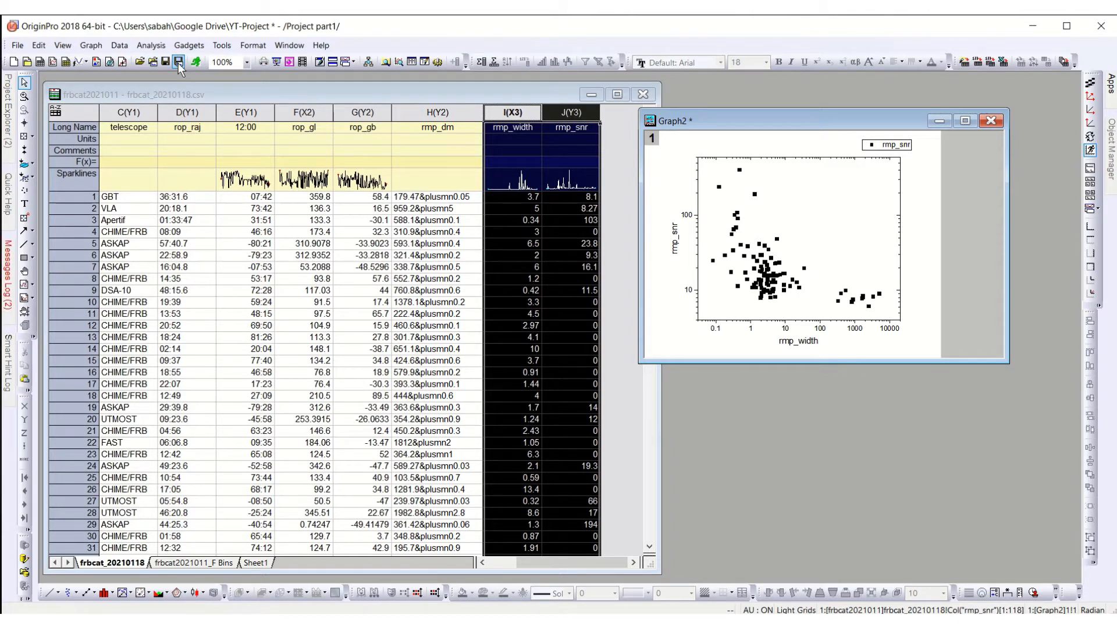
click(995, 123)
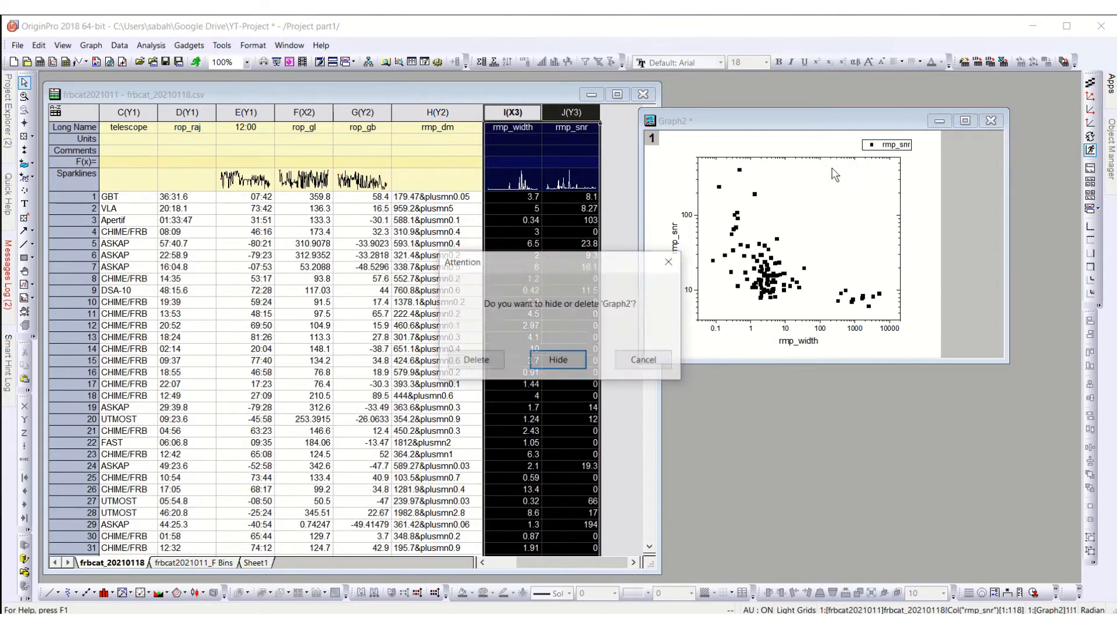
click(483, 363)
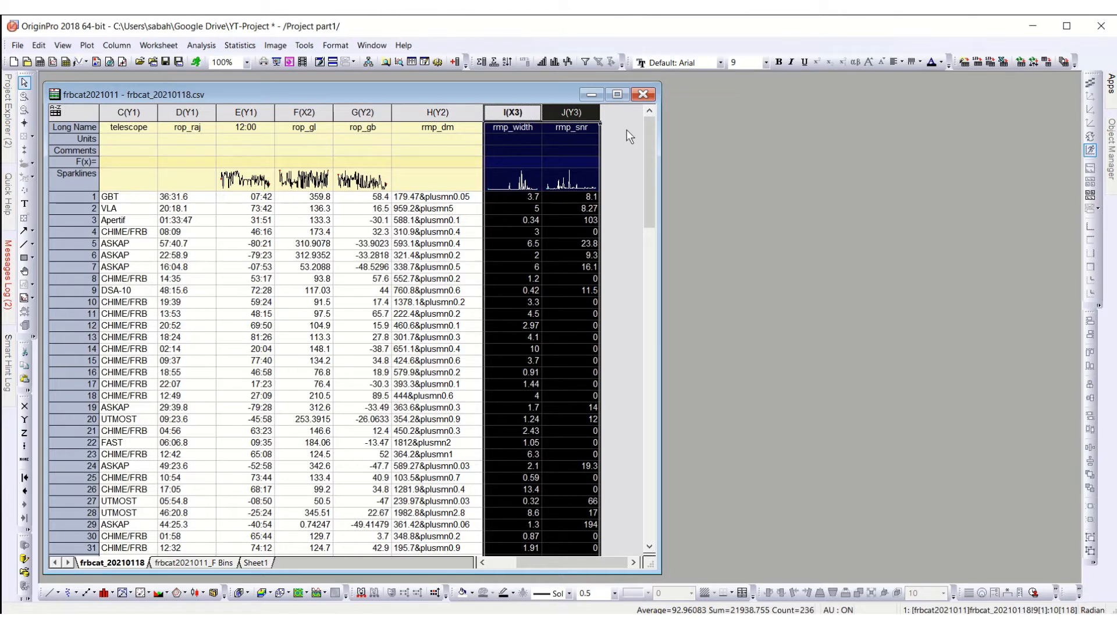
Step: Plot the rmp_width and rmp_snr columns again as a scatter graph and move it clear of the worksheet
click(615, 141)
drag(512, 113, 568, 113)
click(85, 46)
mouse_move(166, 110)
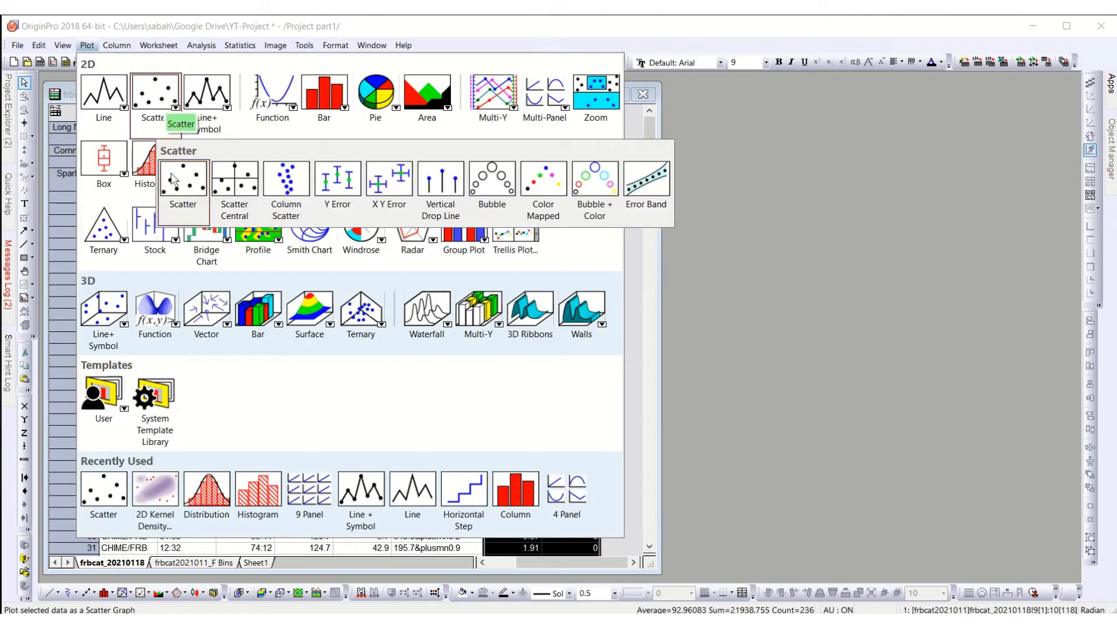
click(174, 180)
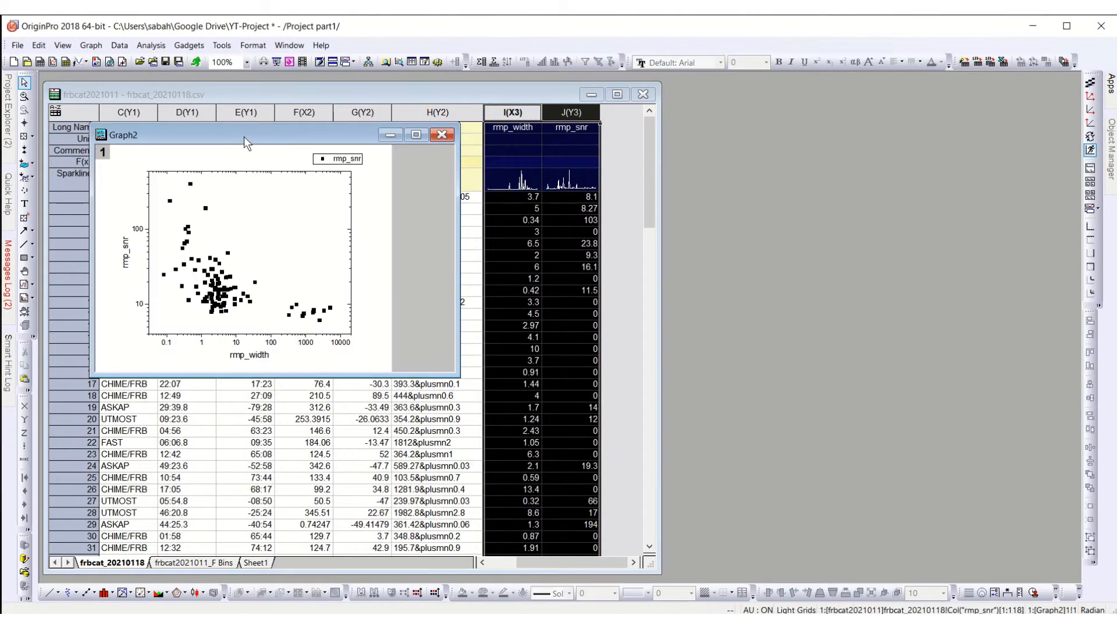
drag(243, 136, 812, 128)
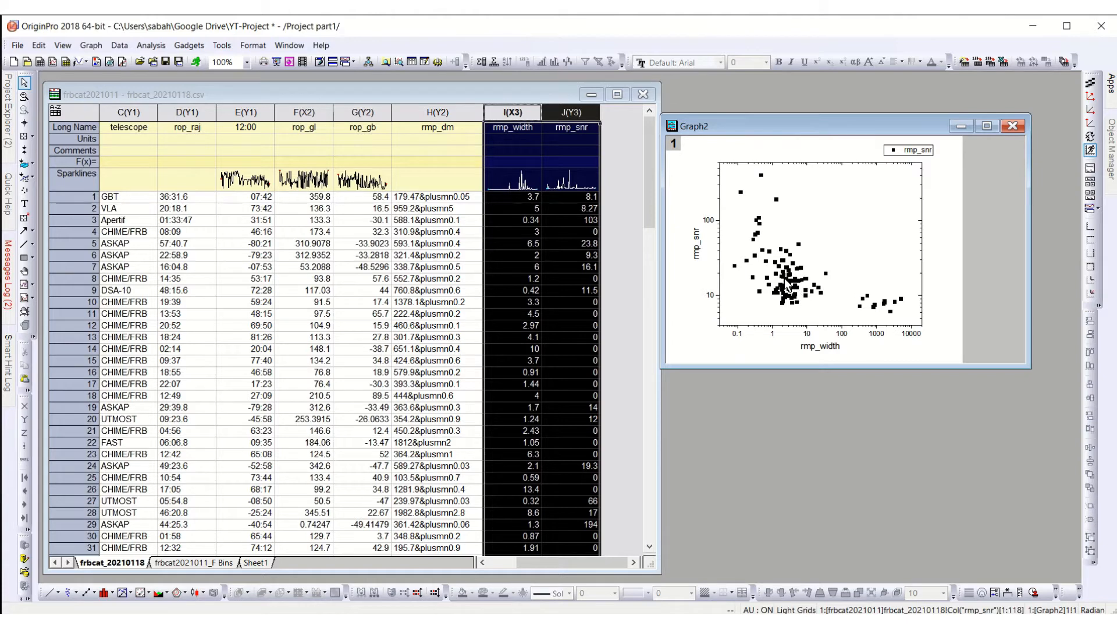
Step: Set the symbol size of the rmp_snr scatter points to 5 in the plot properties
click(802, 286)
double_click(803, 287)
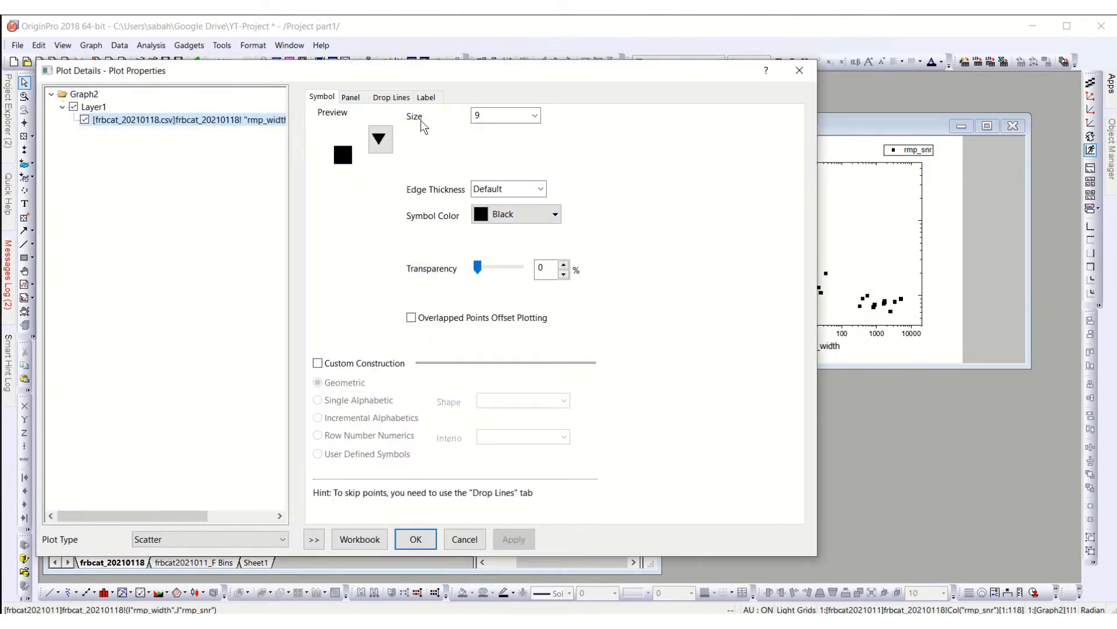
click(531, 217)
click(530, 217)
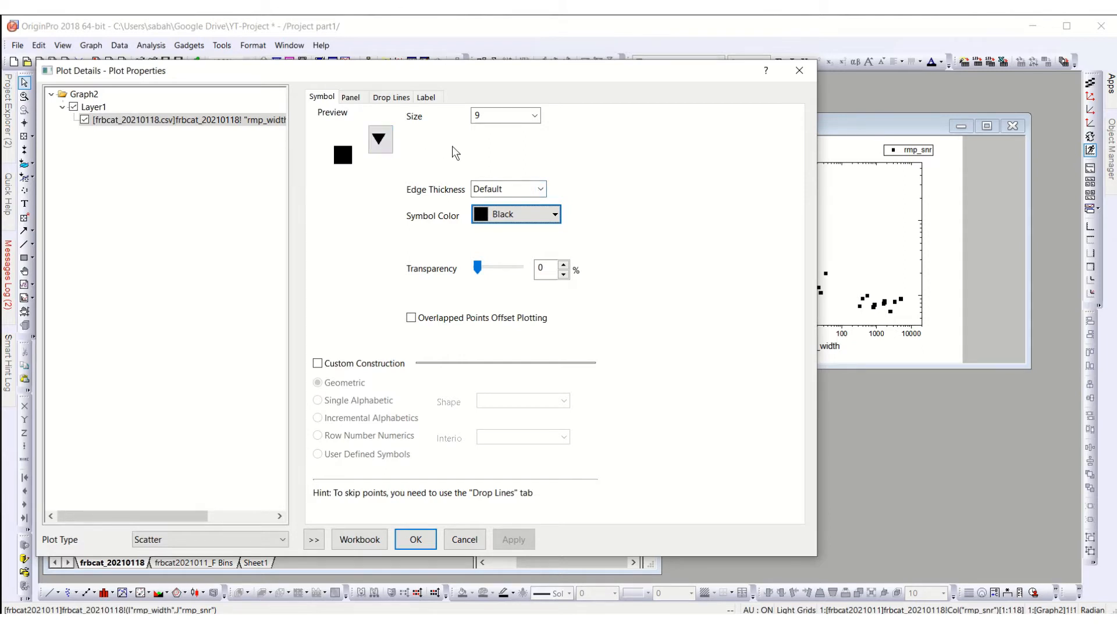
click(535, 116)
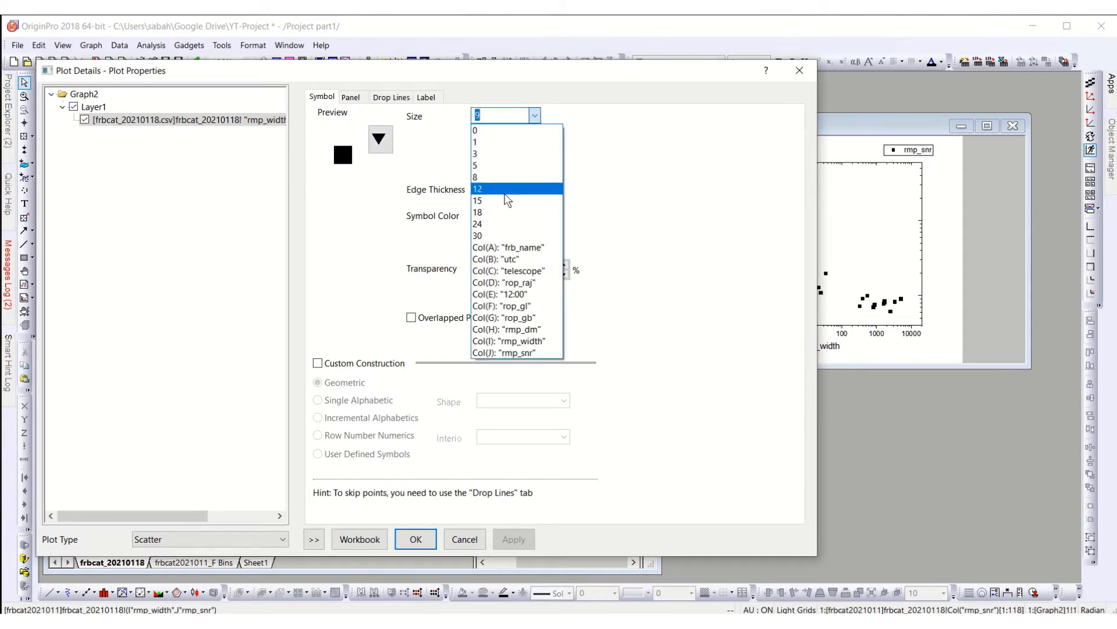
click(511, 166)
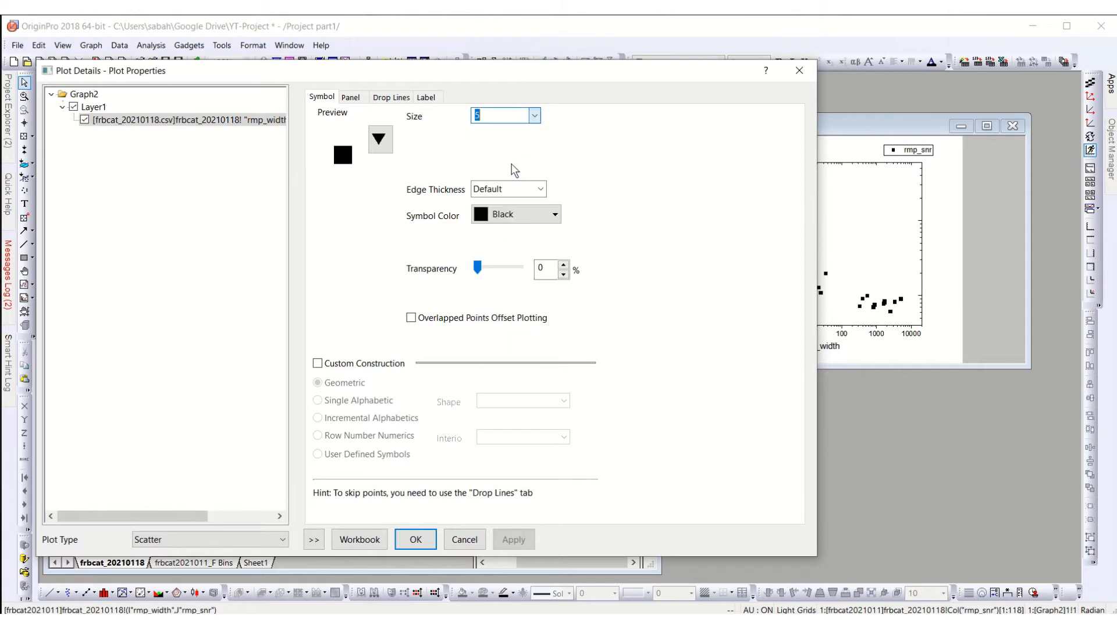
click(514, 541)
Step: Change the symbol color of the scatter points to Blue
drag(712, 65, 687, 56)
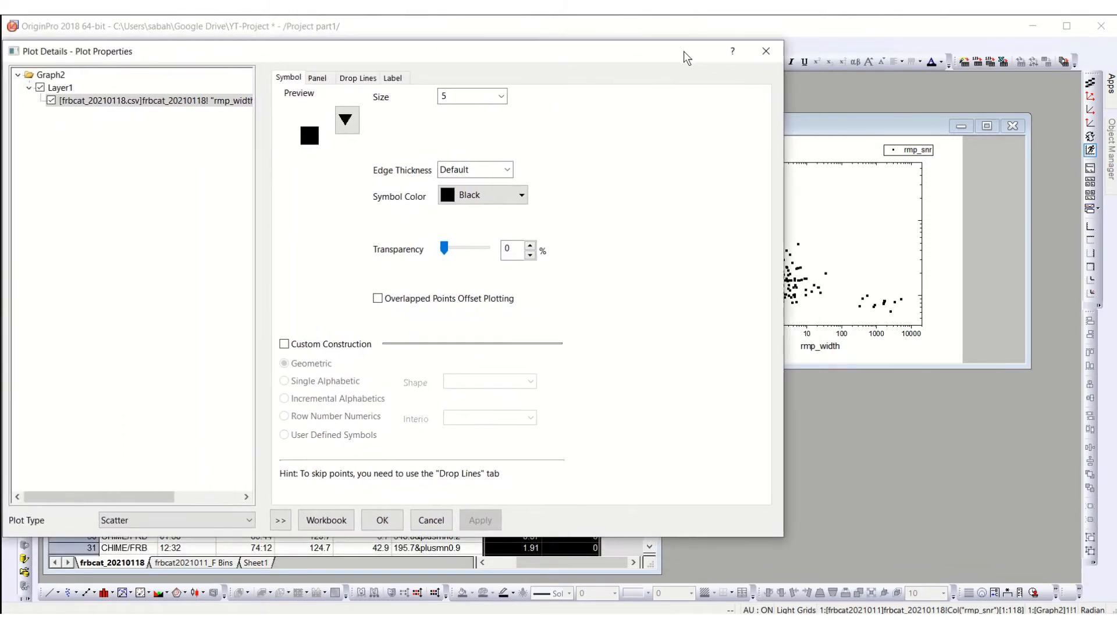
click(506, 193)
click(487, 250)
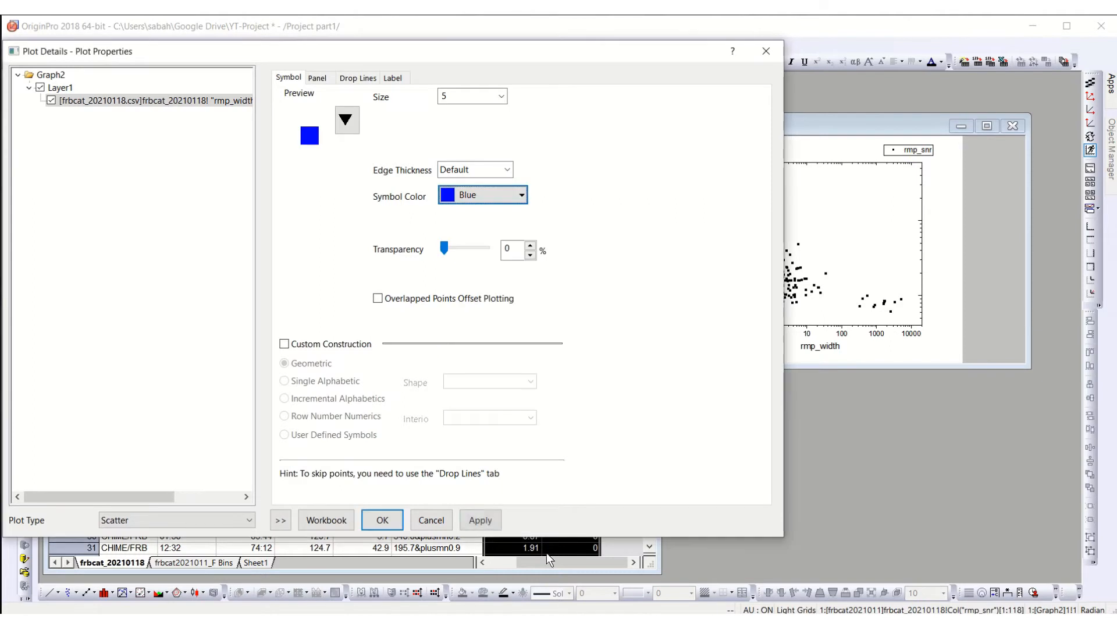
click(481, 519)
Step: Change the symbol shape of the scatter points to a plus sign
click(352, 123)
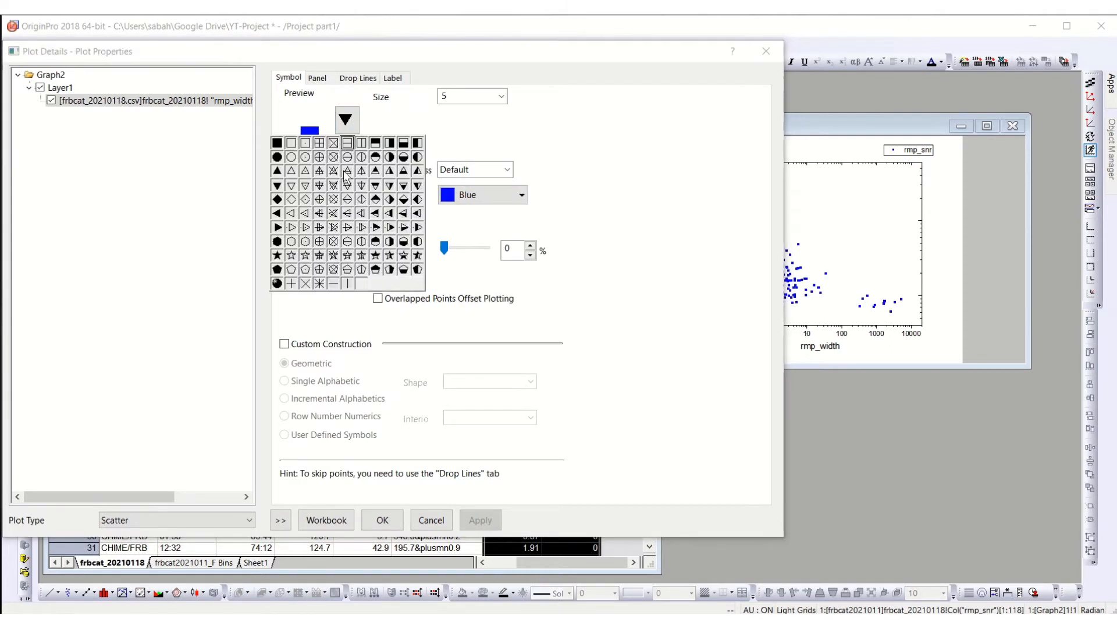
click(300, 286)
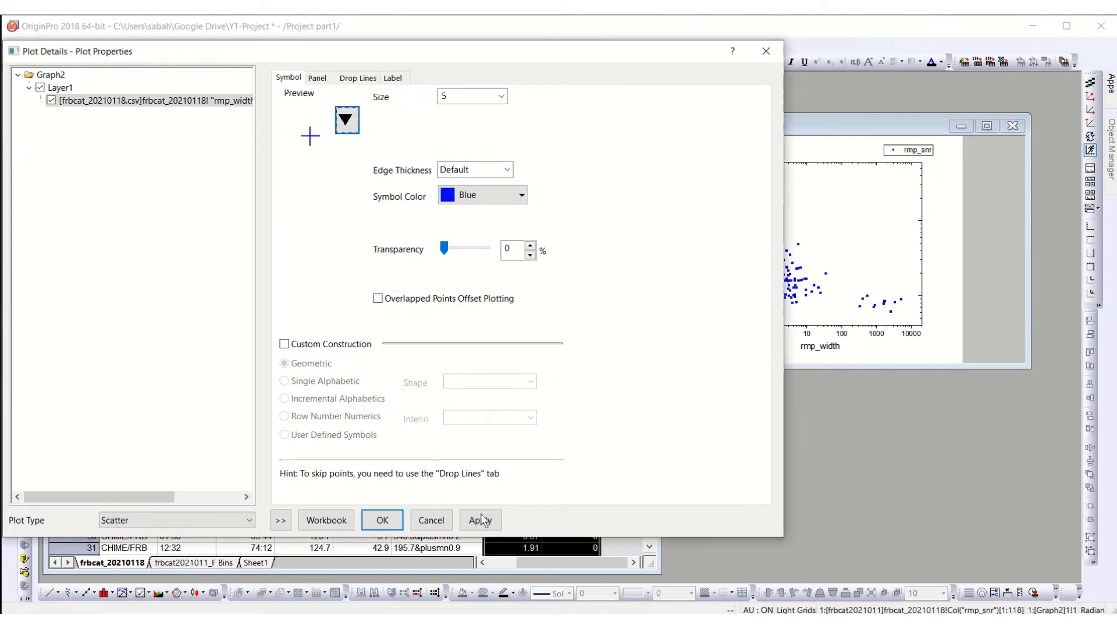
click(481, 519)
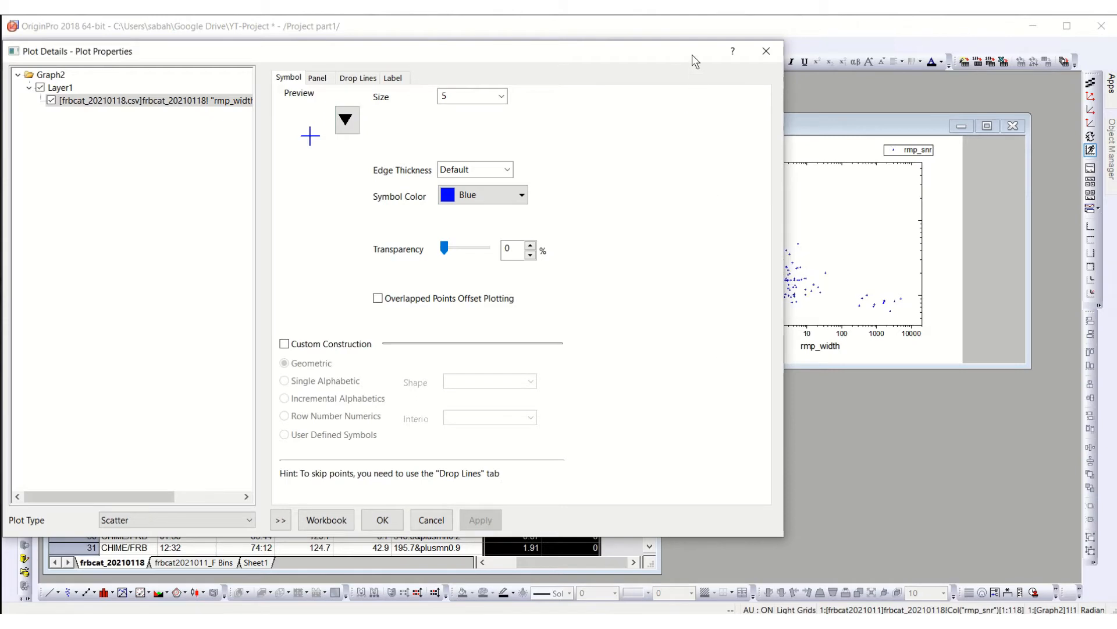
Step: Change the symbol shape of the scatter points to a solid downward-pointing triangle
drag(693, 57, 630, 84)
click(285, 148)
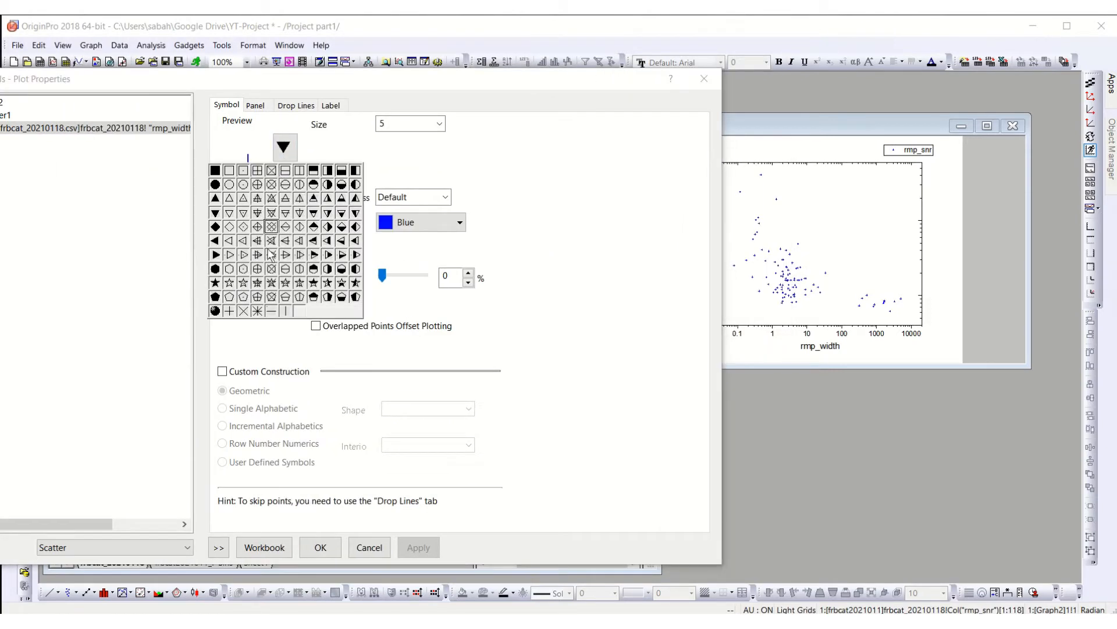
click(216, 215)
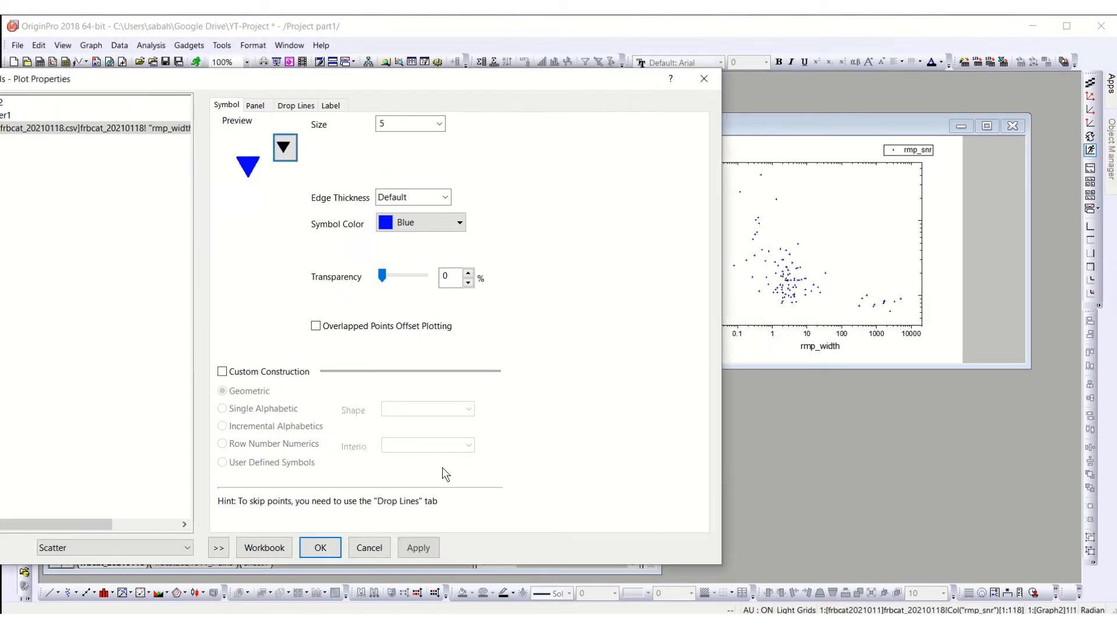
click(418, 547)
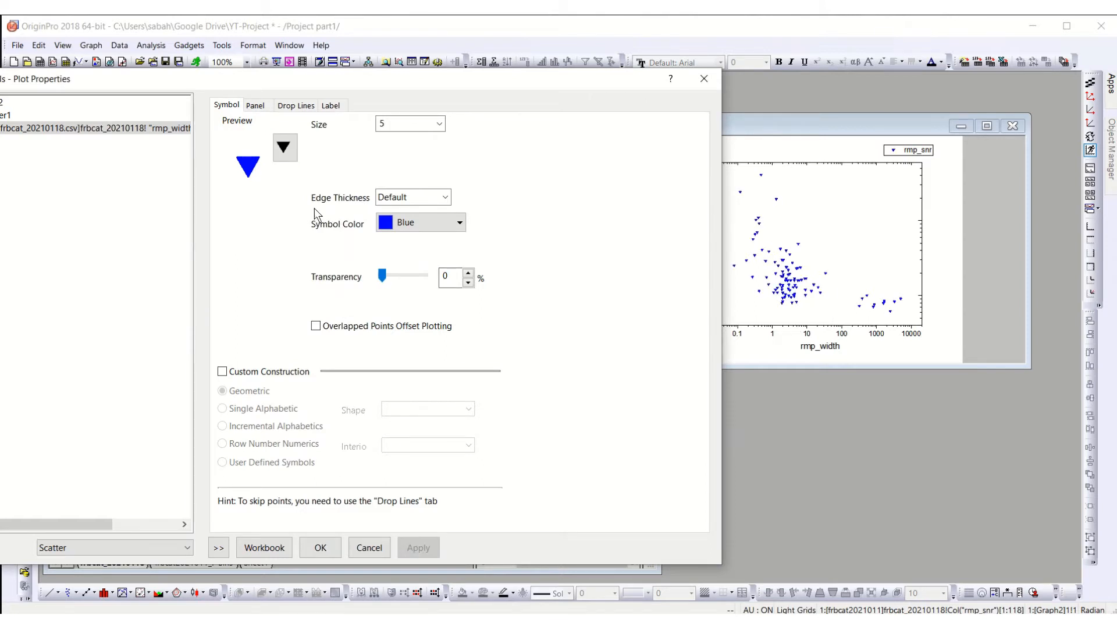
Step: Try vertical drop lines on the rmp_snr scatter points, apply them to the graph, and disable them again
click(254, 105)
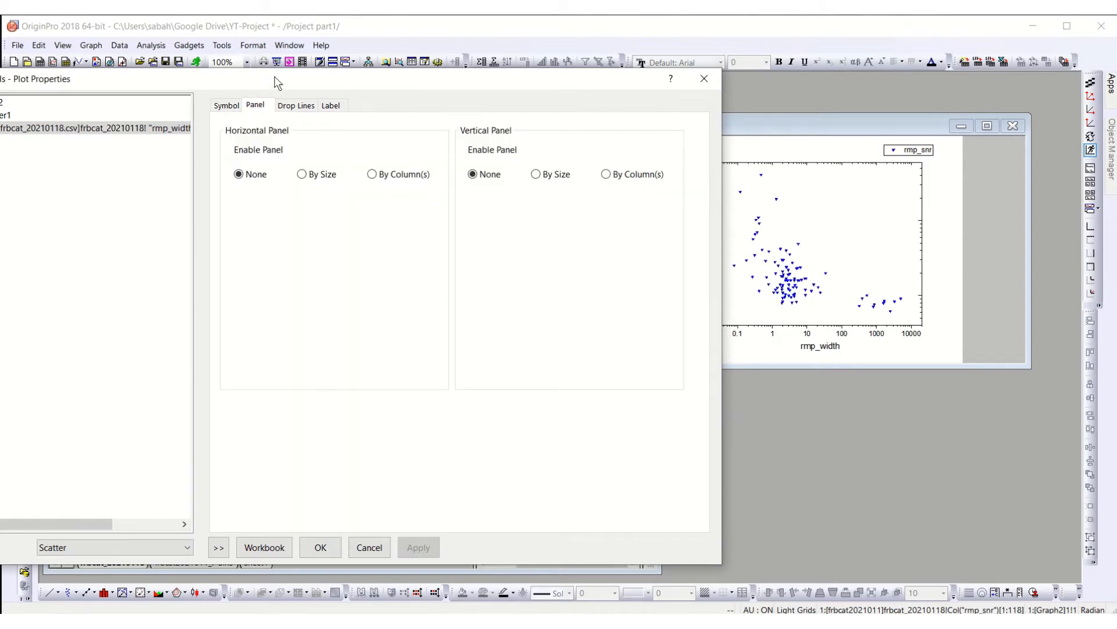
click(221, 105)
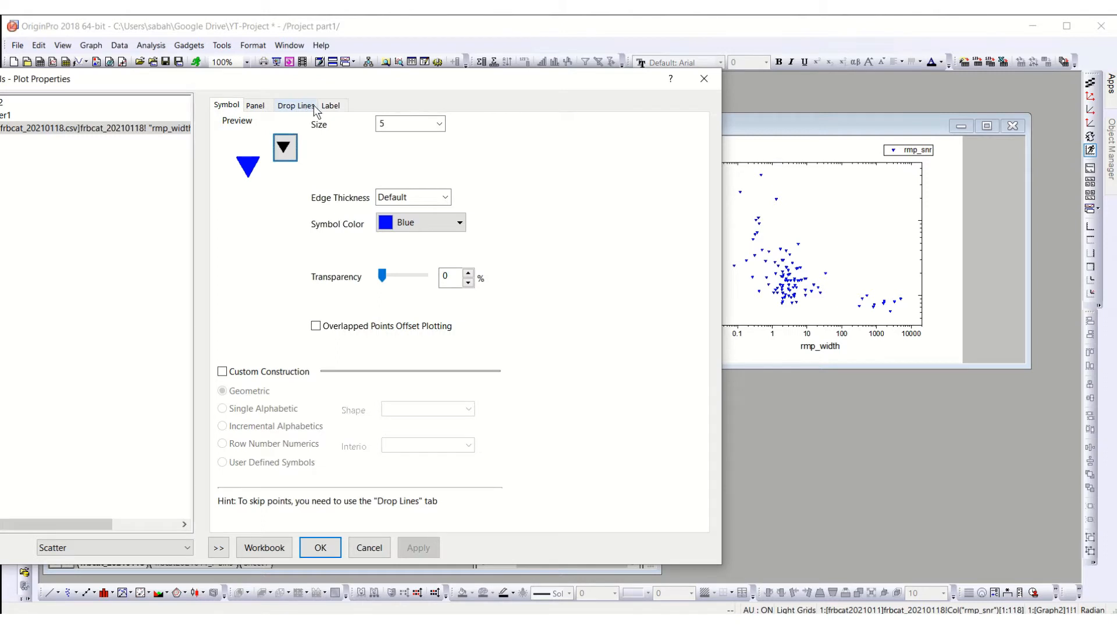
click(296, 105)
drag(329, 75, 499, 40)
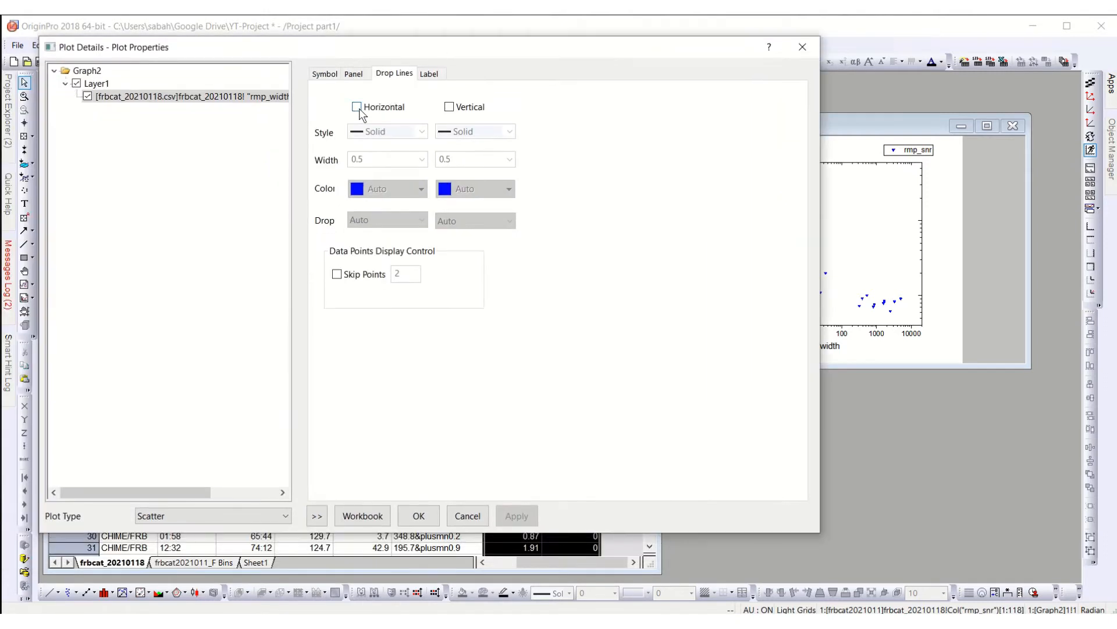
click(449, 108)
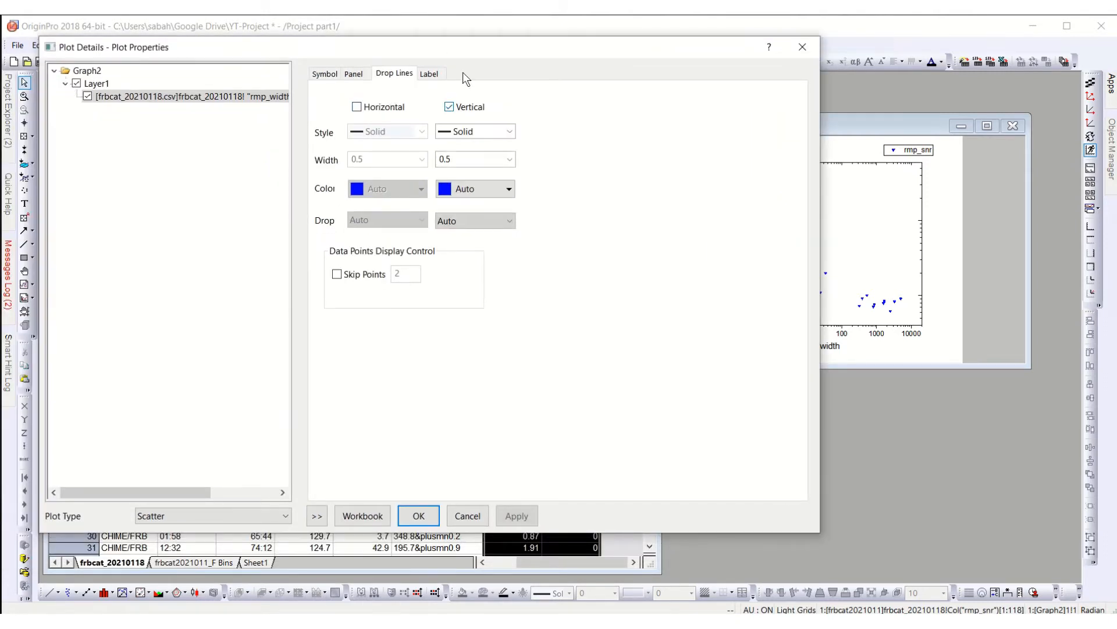
drag(463, 72, 406, 94)
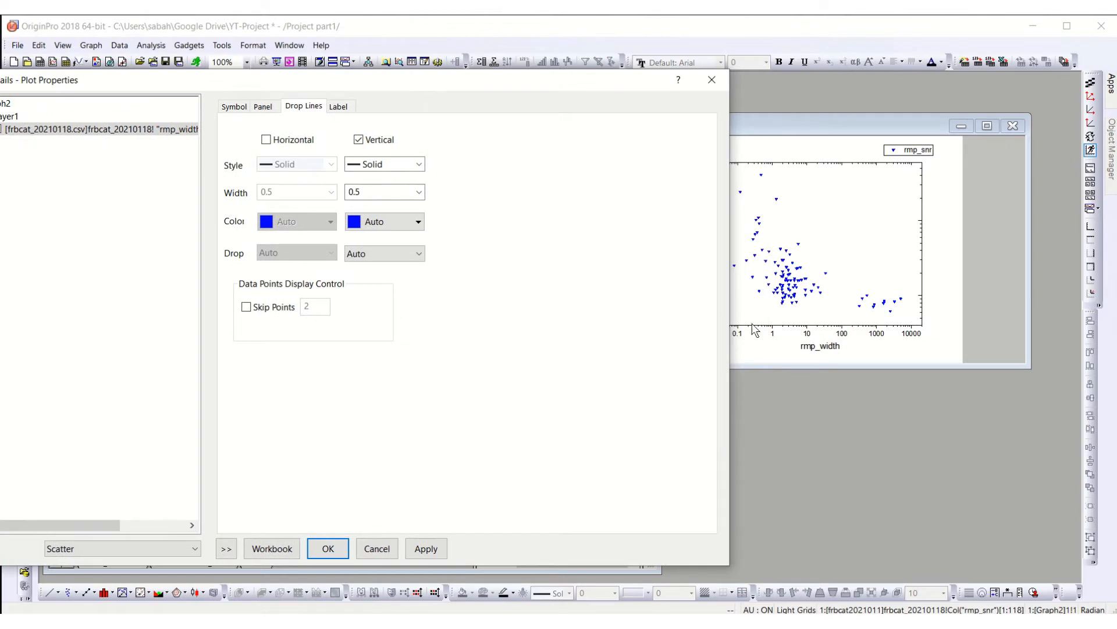
click(427, 547)
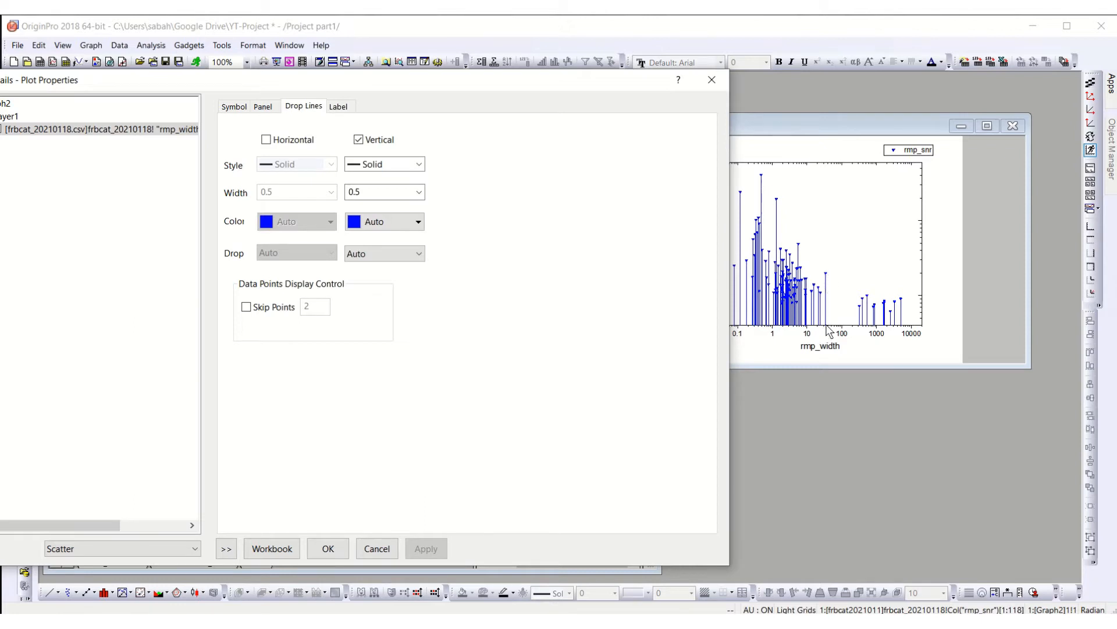
click(358, 139)
Step: Enable data labels on the scatter points with font size 9
click(338, 108)
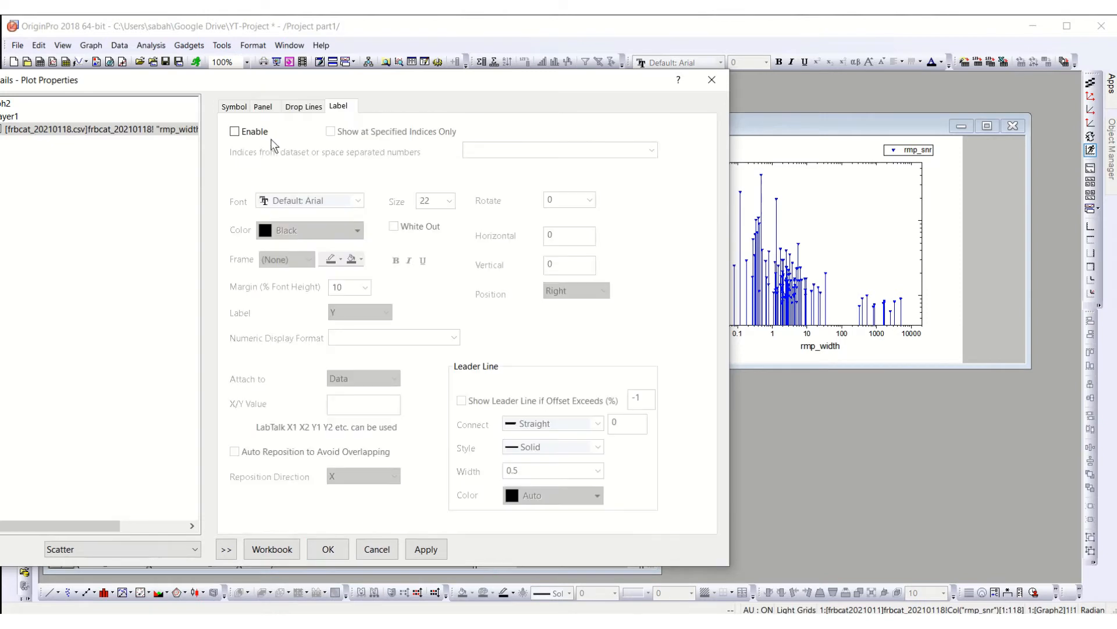
click(243, 132)
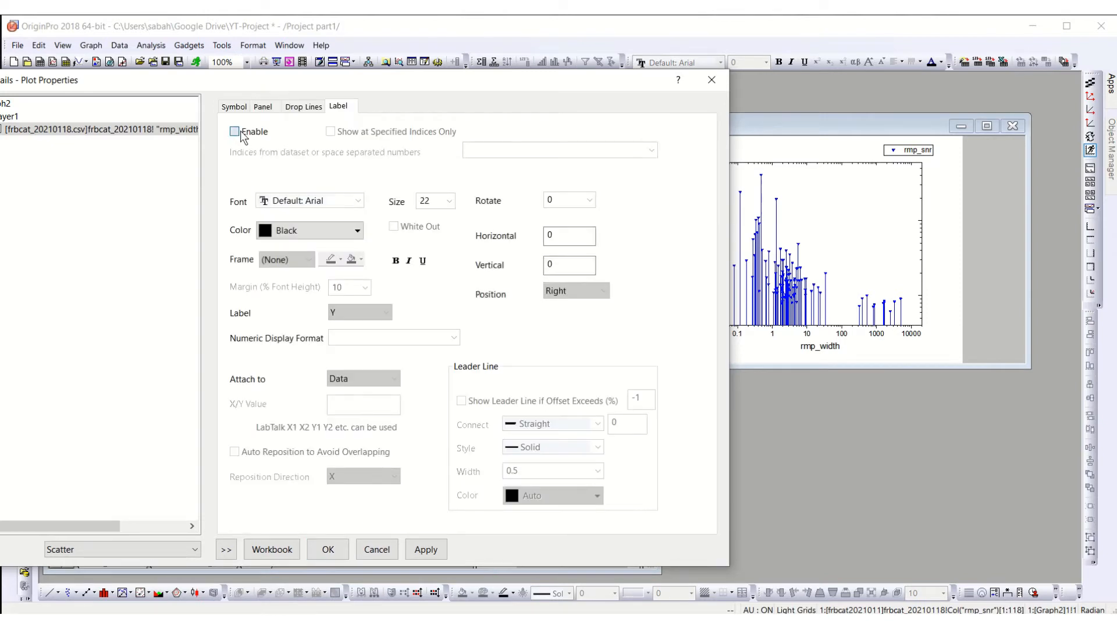
click(450, 201)
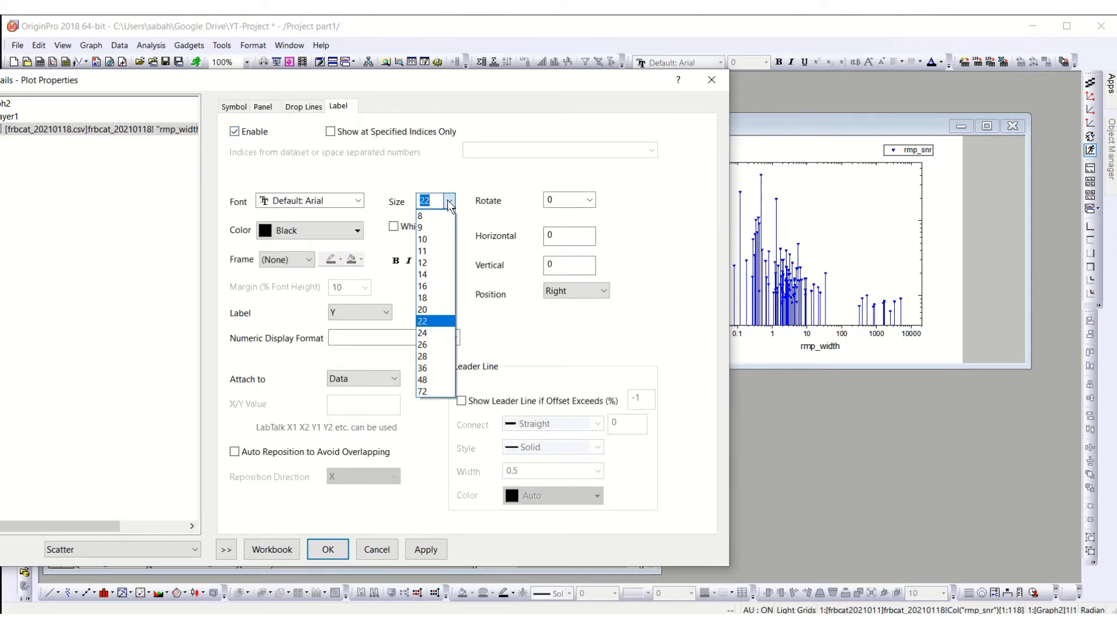
click(432, 229)
click(434, 549)
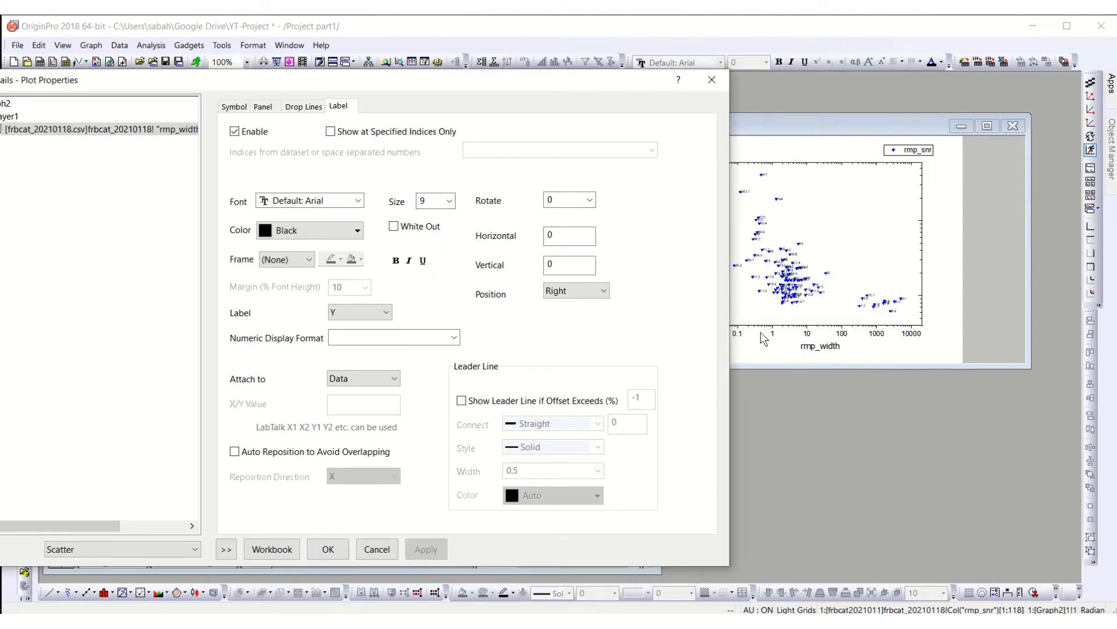
click(765, 129)
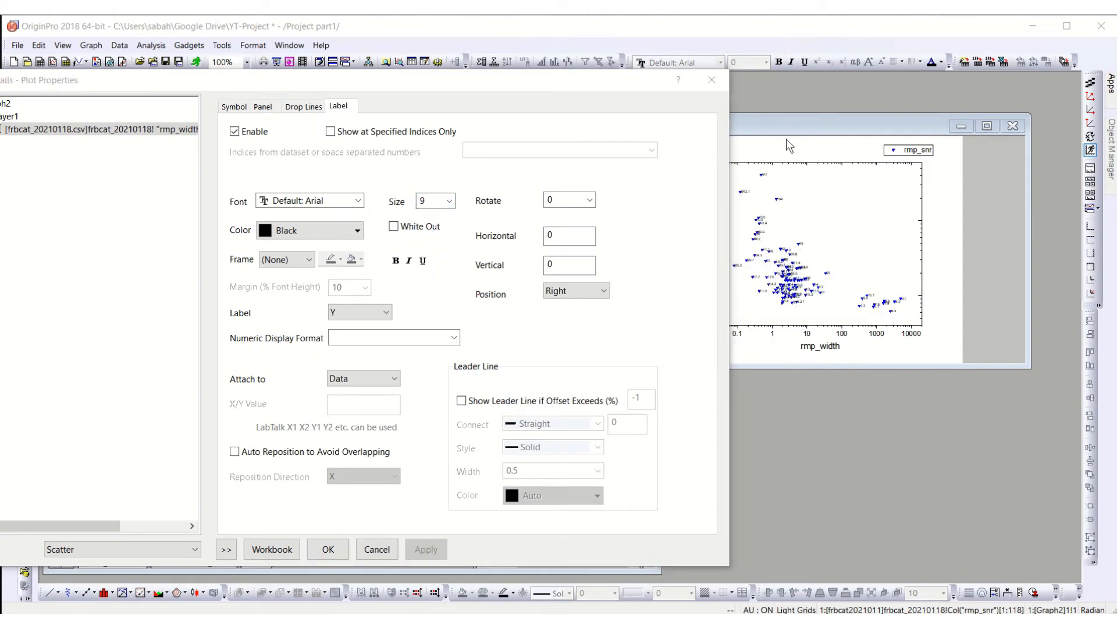
click(327, 547)
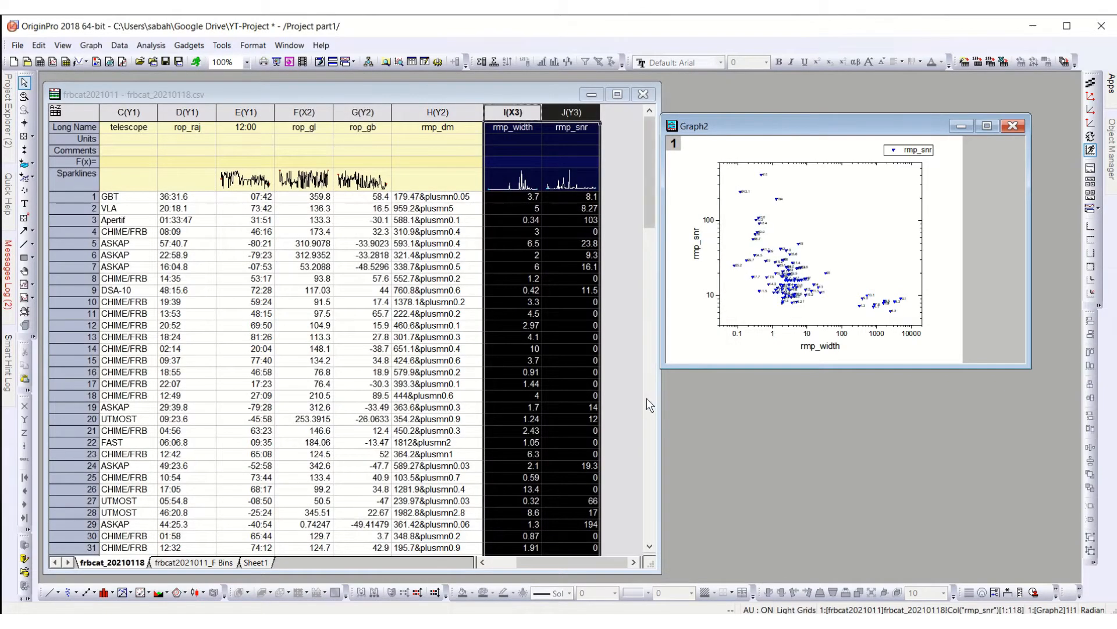
Step: Enlarge the Graph2 window, trim its width to fit the graph page, and move it beside the visible worksheet columns
drag(662, 365, 137, 560)
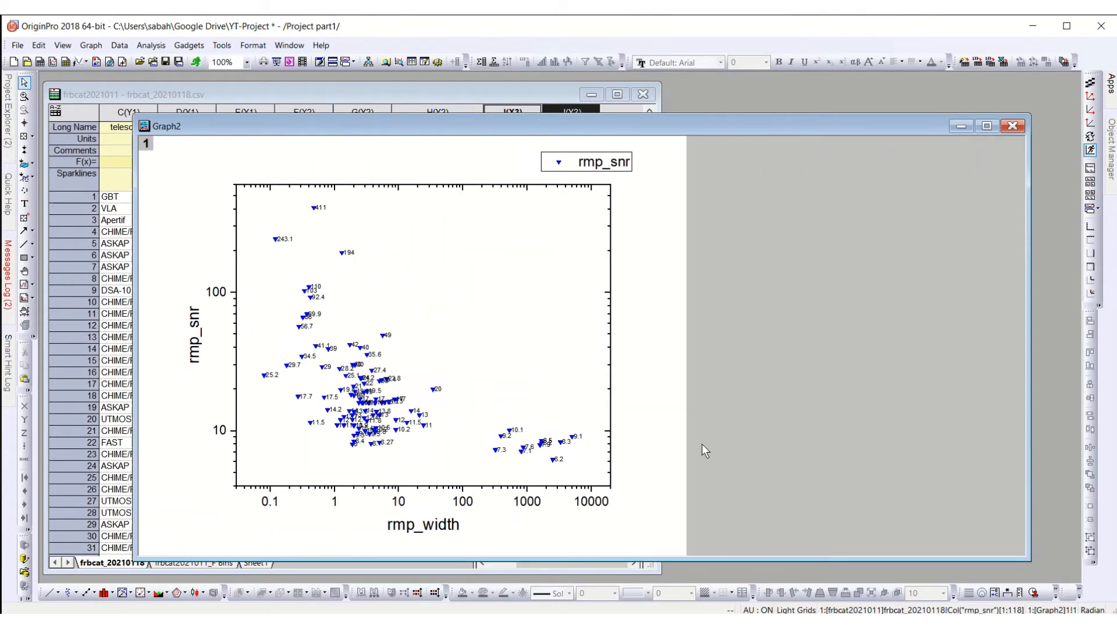
drag(1031, 318, 691, 325)
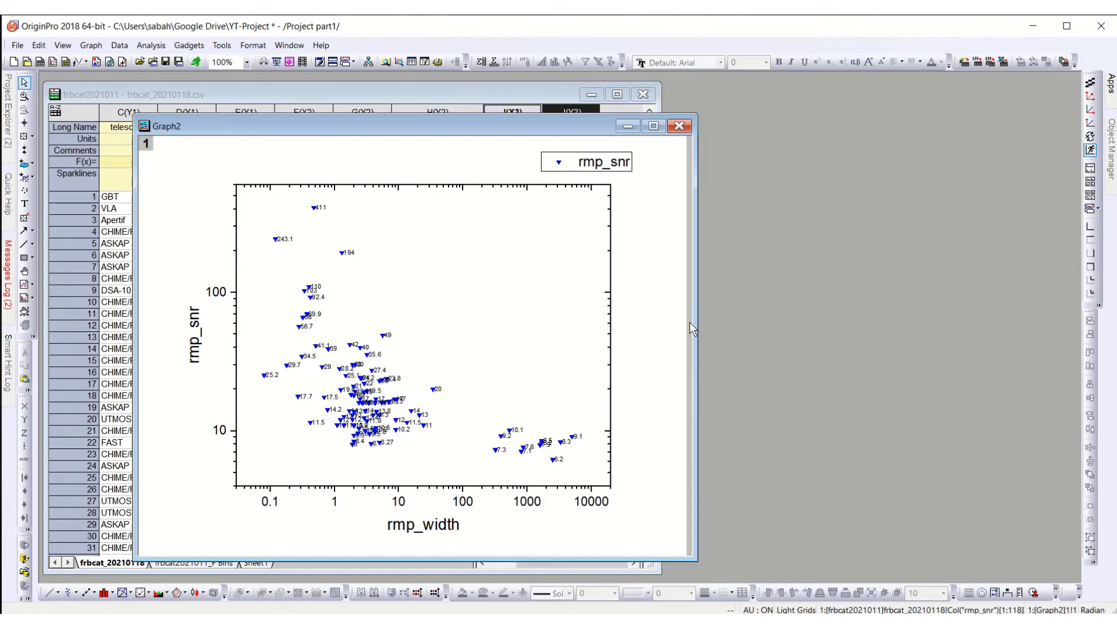
double_click(295, 124)
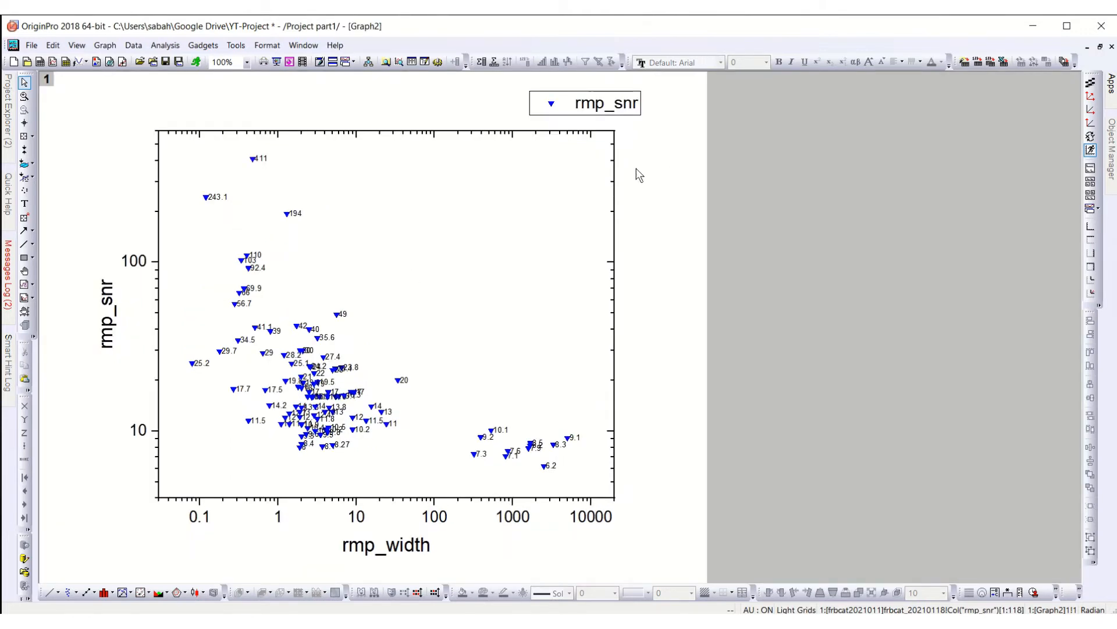
click(1100, 46)
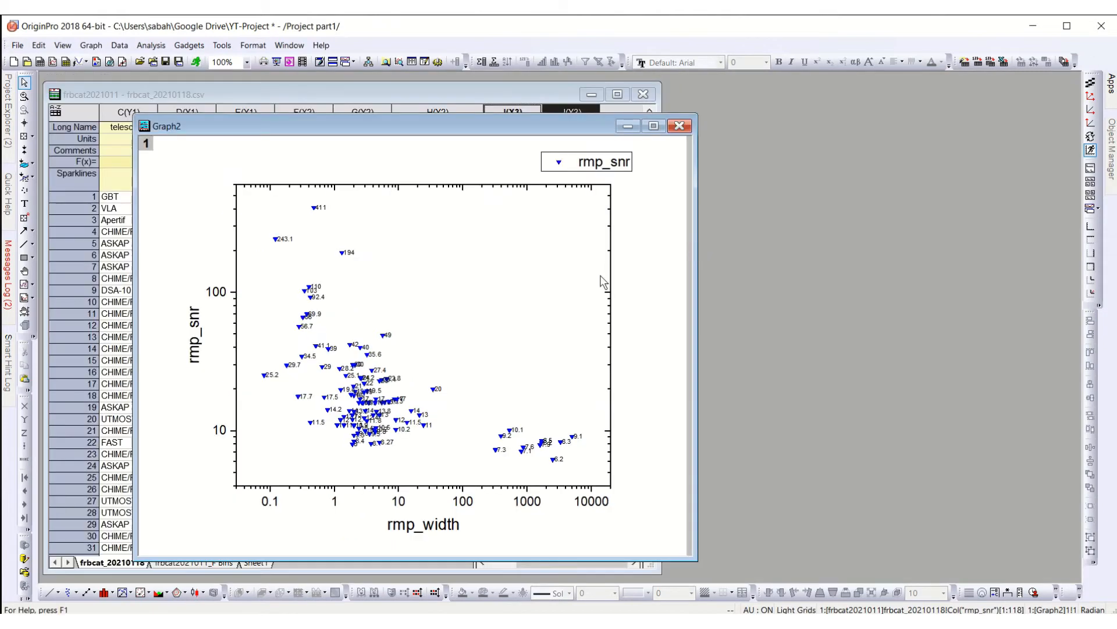
drag(365, 138, 700, 90)
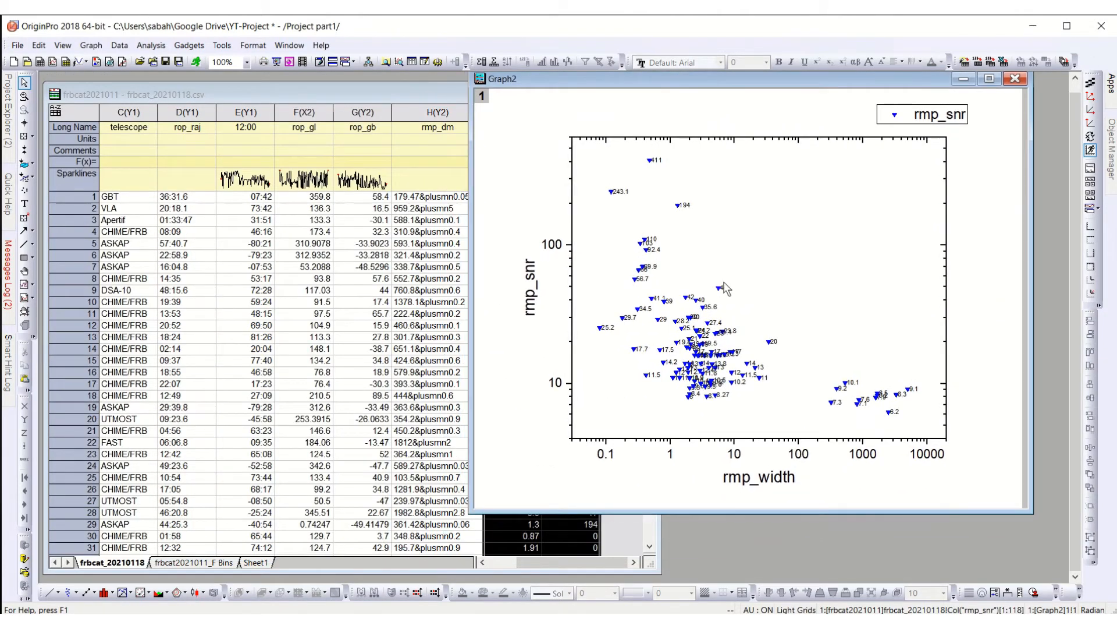
mouse_move(727, 293)
drag(633, 79, 655, 103)
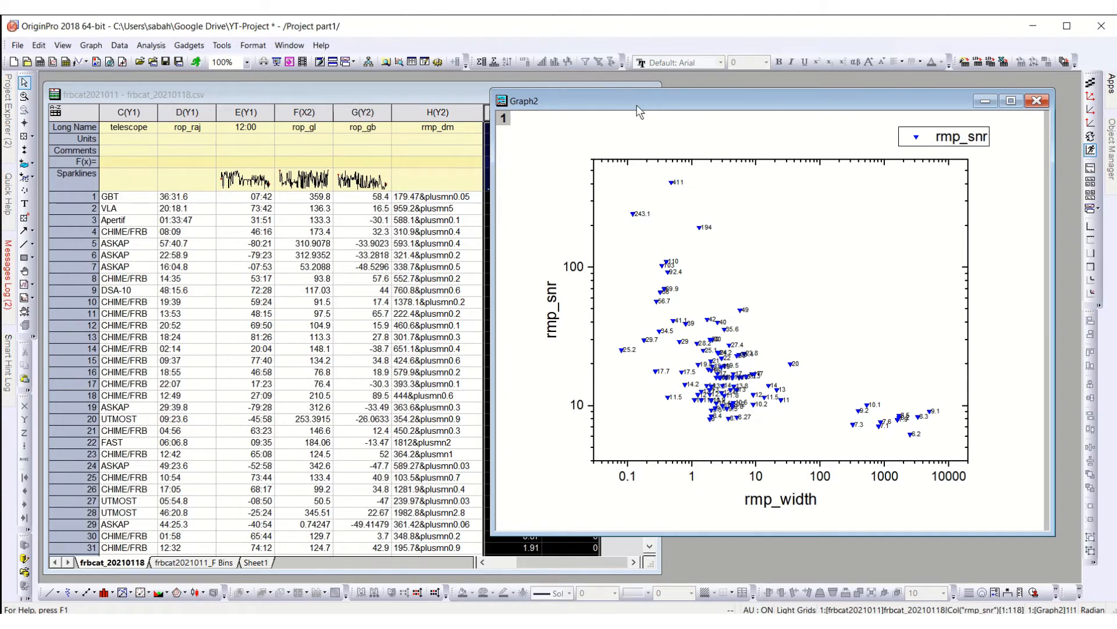
mouse_move(637, 105)
mouse_down()
mouse_move(665, 89)
mouse_move(642, 86)
mouse_up()
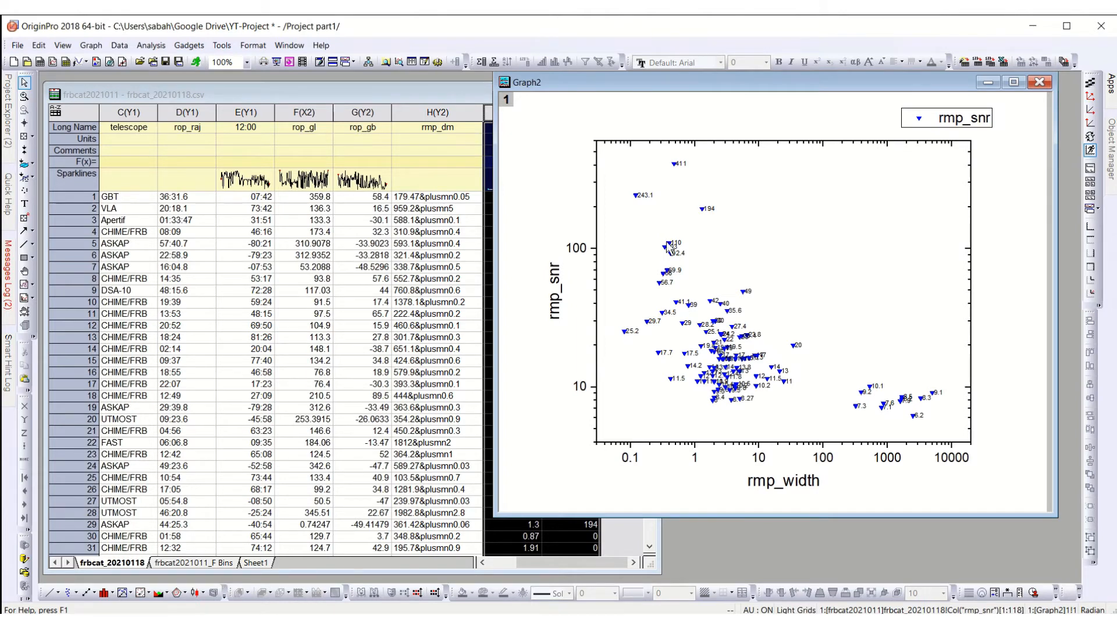
click(162, 49)
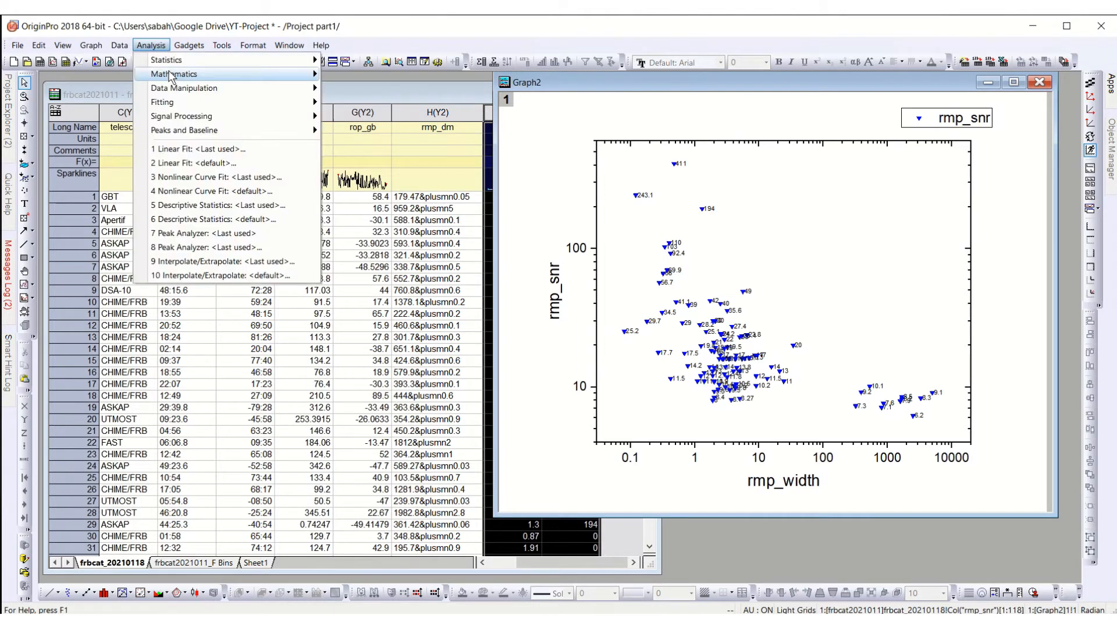
mouse_move(279, 74)
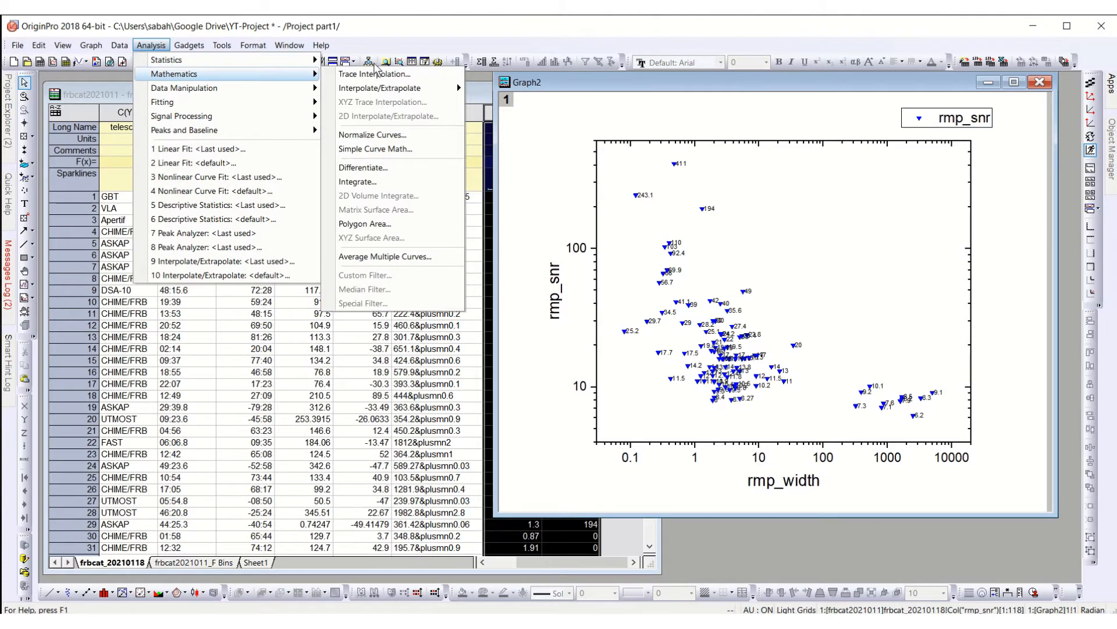
mouse_move(361, 60)
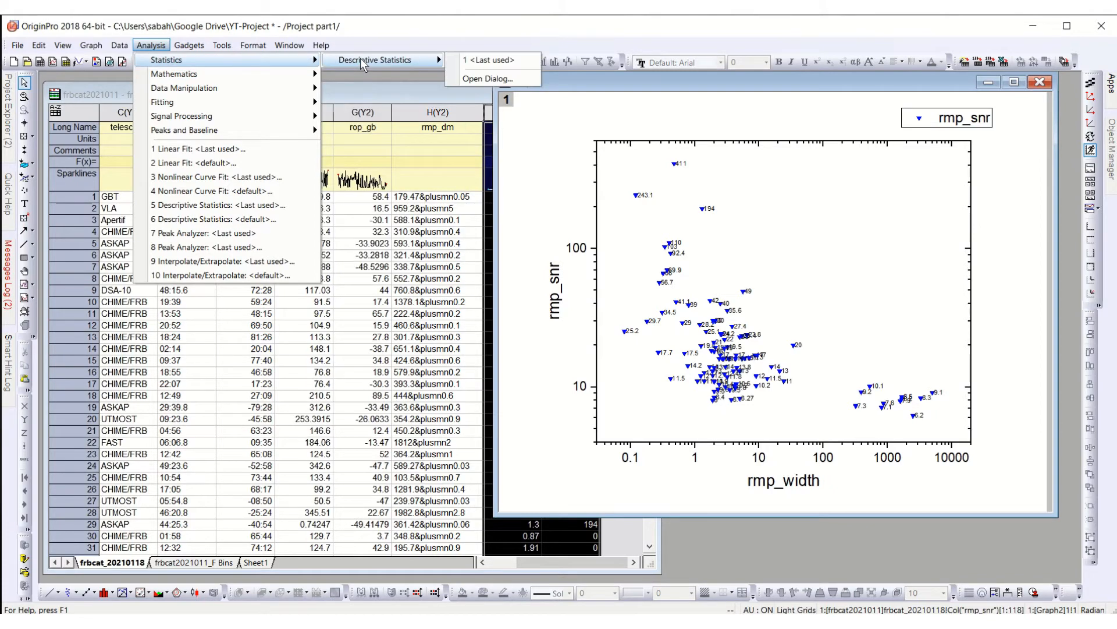
click(661, 285)
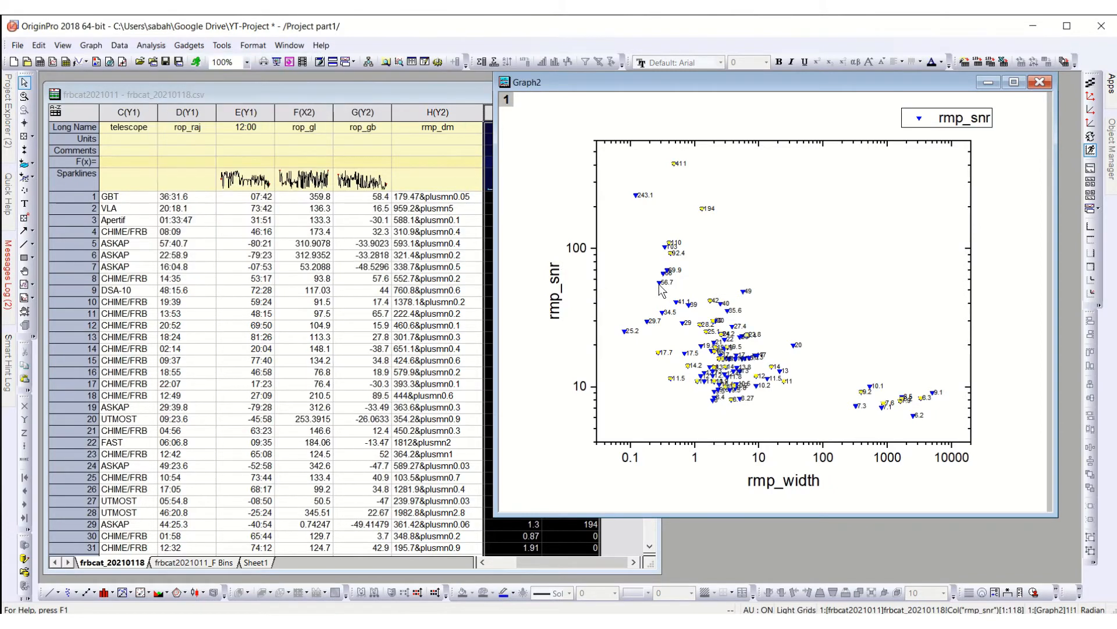
Step: Turn off the data labels of the rmp_snr scatter points in the plot properties
right_click(662, 289)
click(623, 267)
double_click(635, 267)
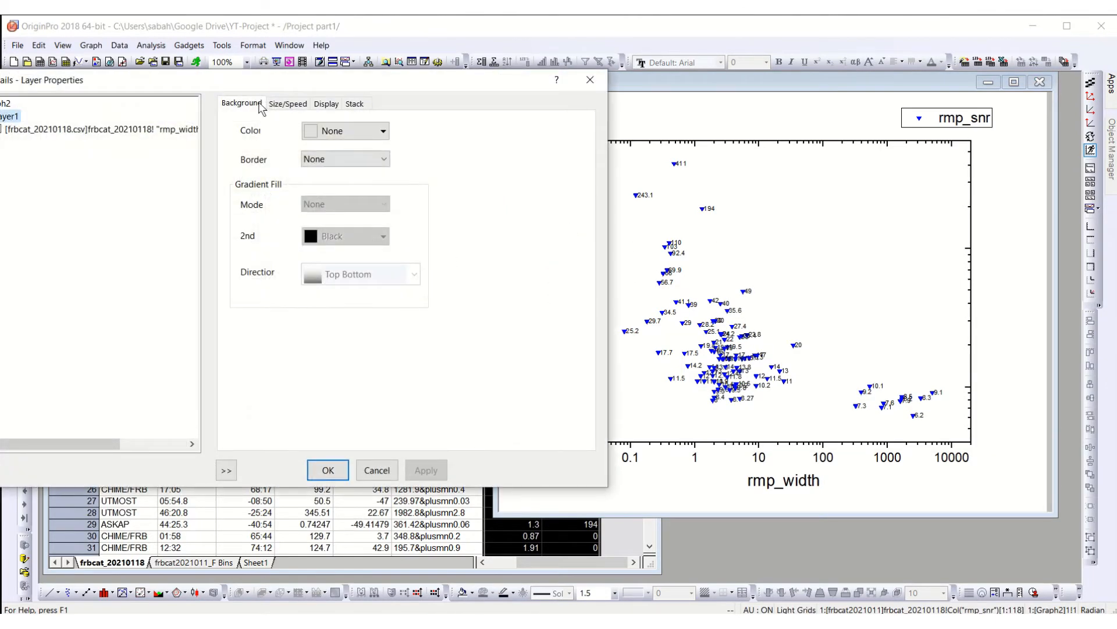
drag(295, 81, 473, 75)
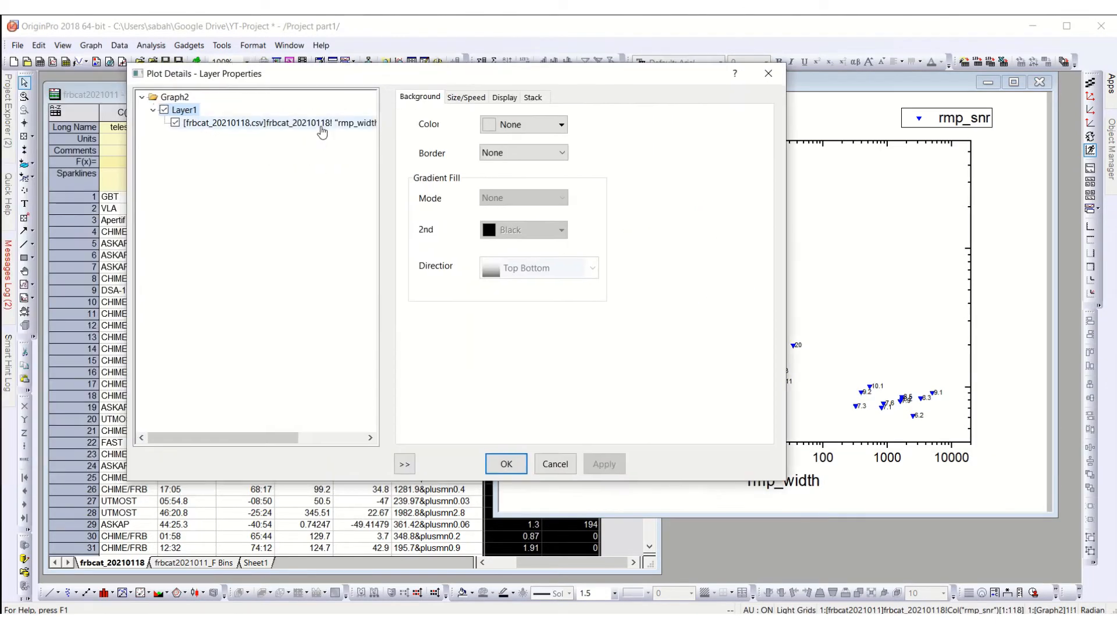
click(322, 133)
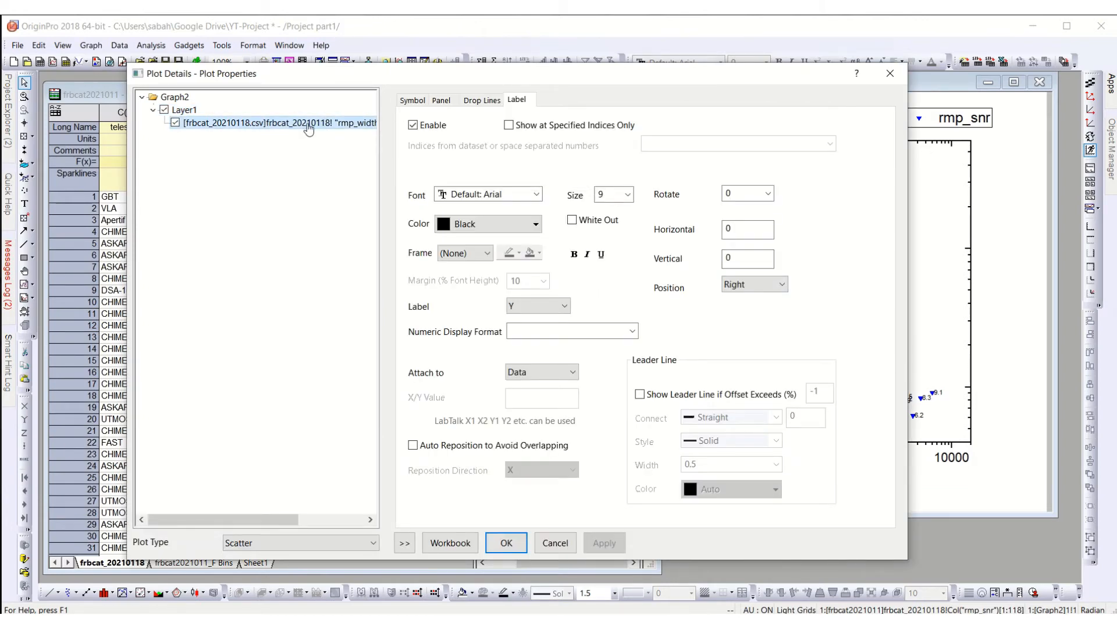
click(413, 125)
click(604, 543)
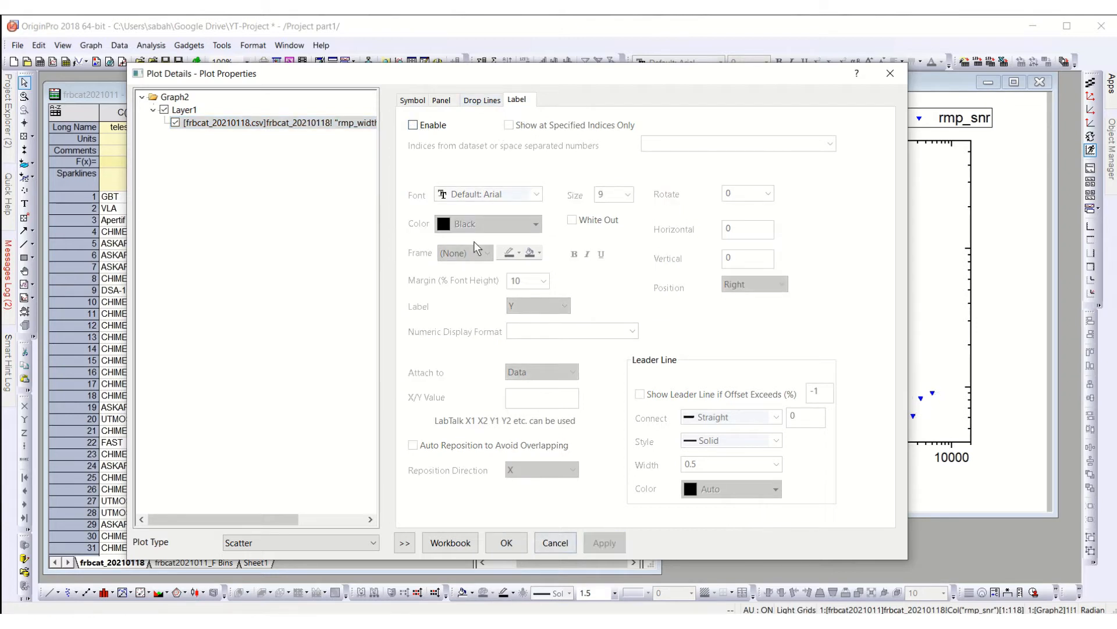
Step: Set the symbol size of the scatter points to 8 and change their shape to a plus sign
click(420, 103)
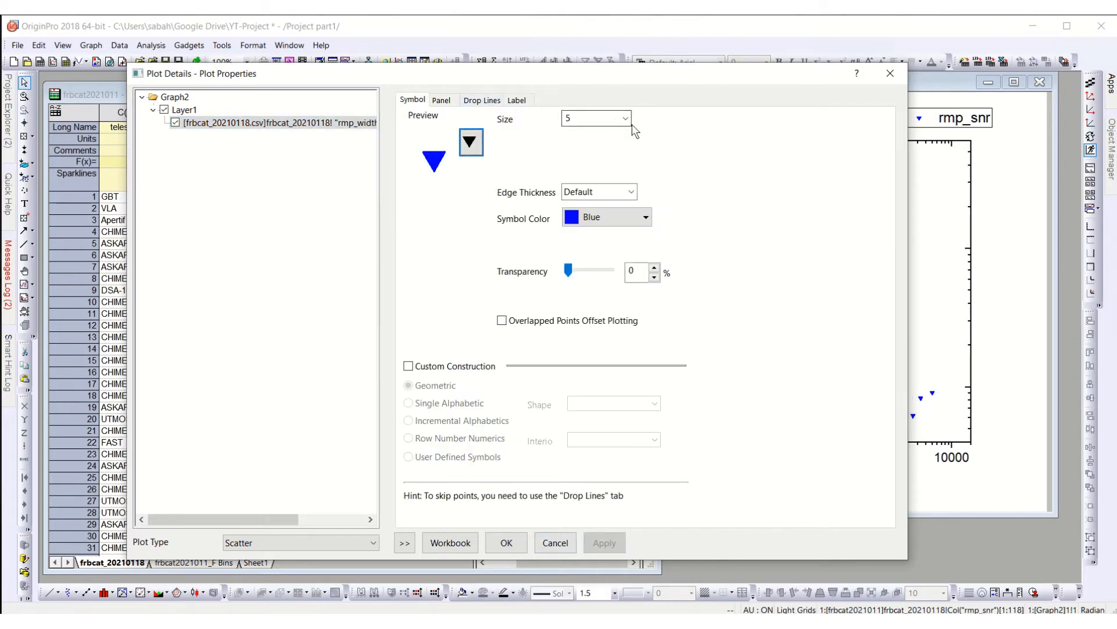
click(590, 117)
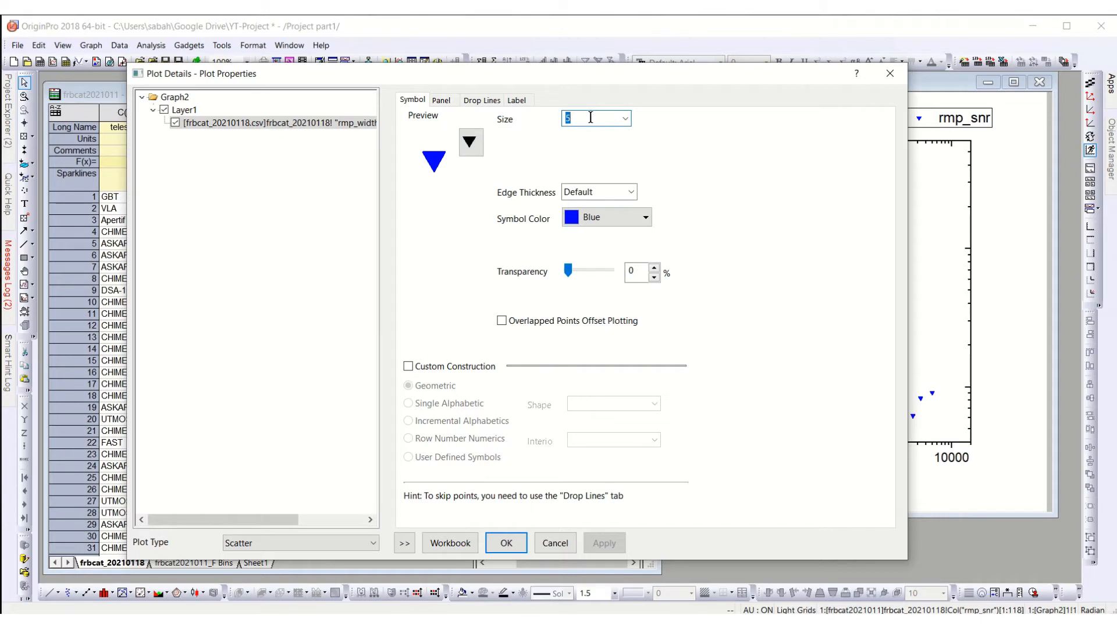
text(8)
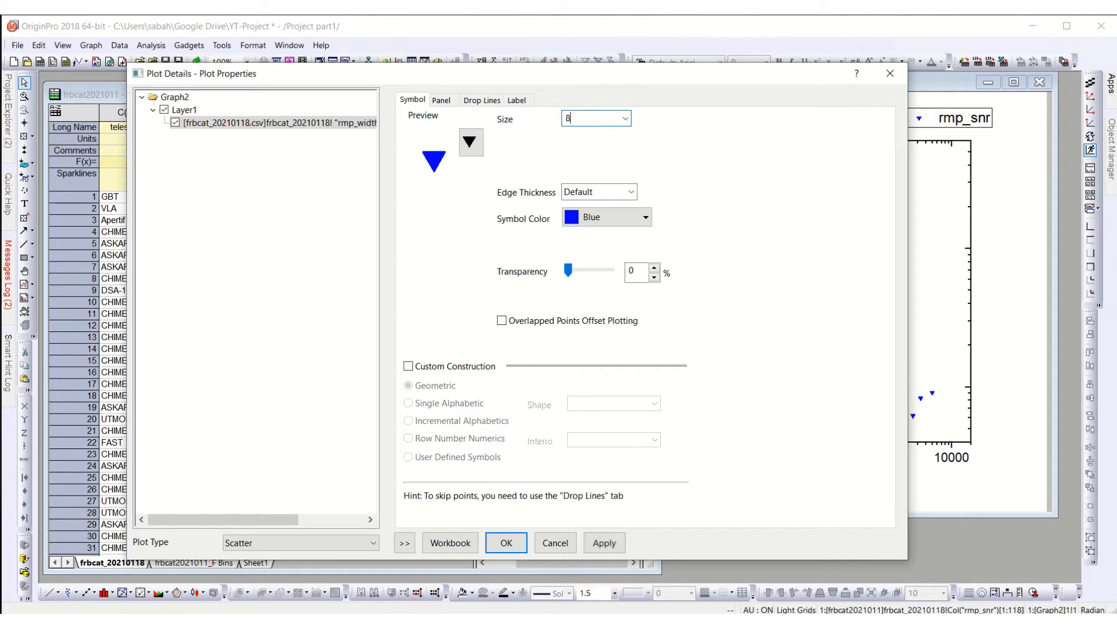
click(611, 541)
click(471, 142)
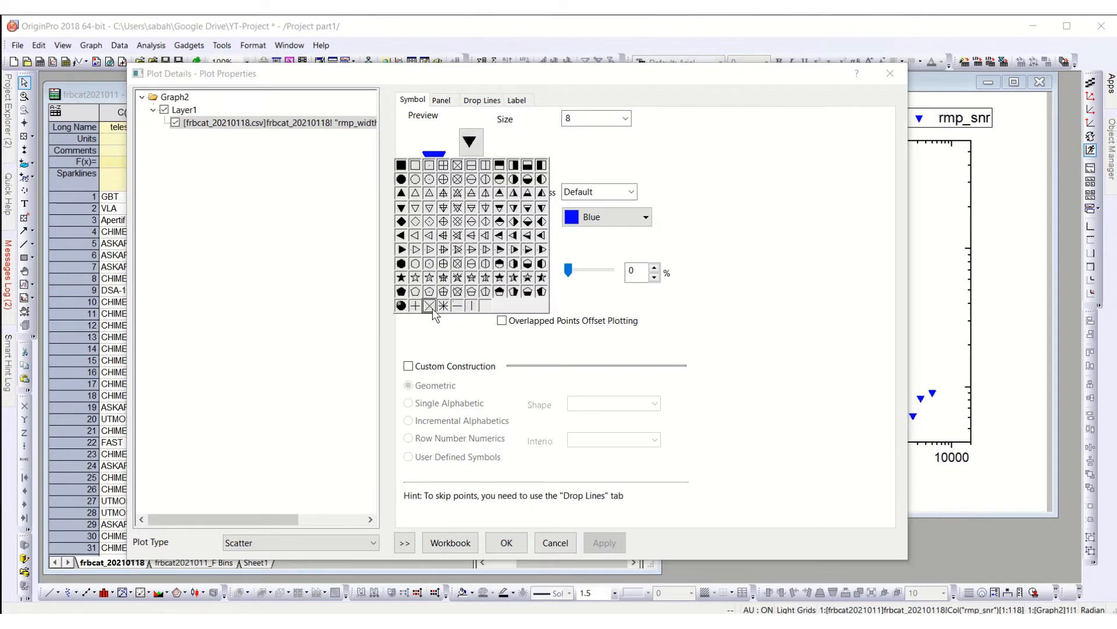
click(414, 308)
click(492, 544)
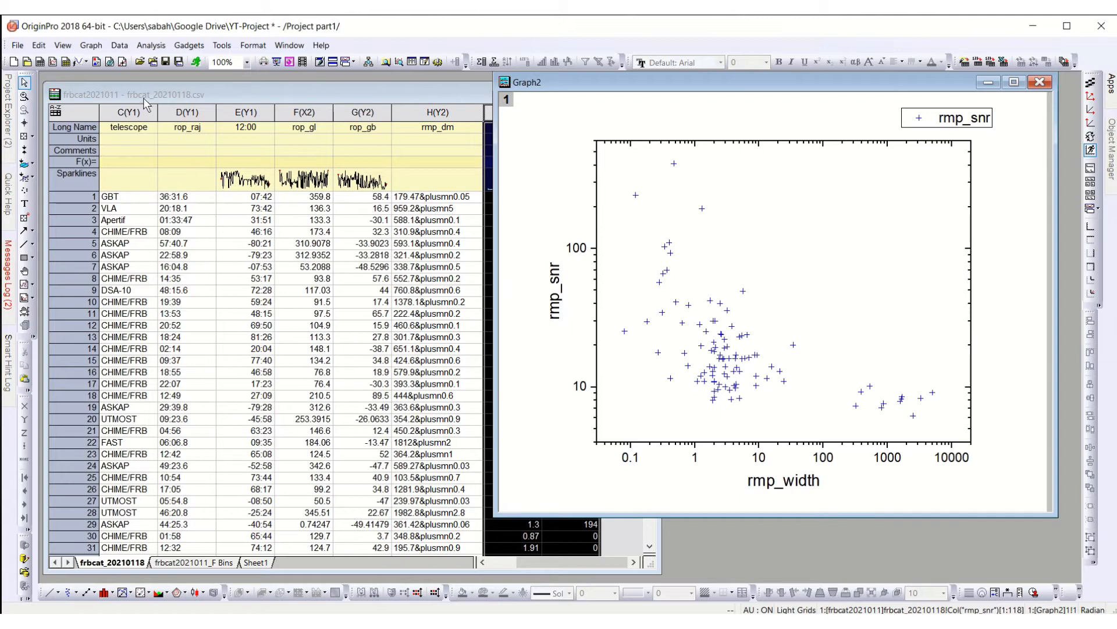
Step: Open the Descriptive Statistics settings for the plotted rmp_snr data and move the dialog clear of the graph
click(150, 46)
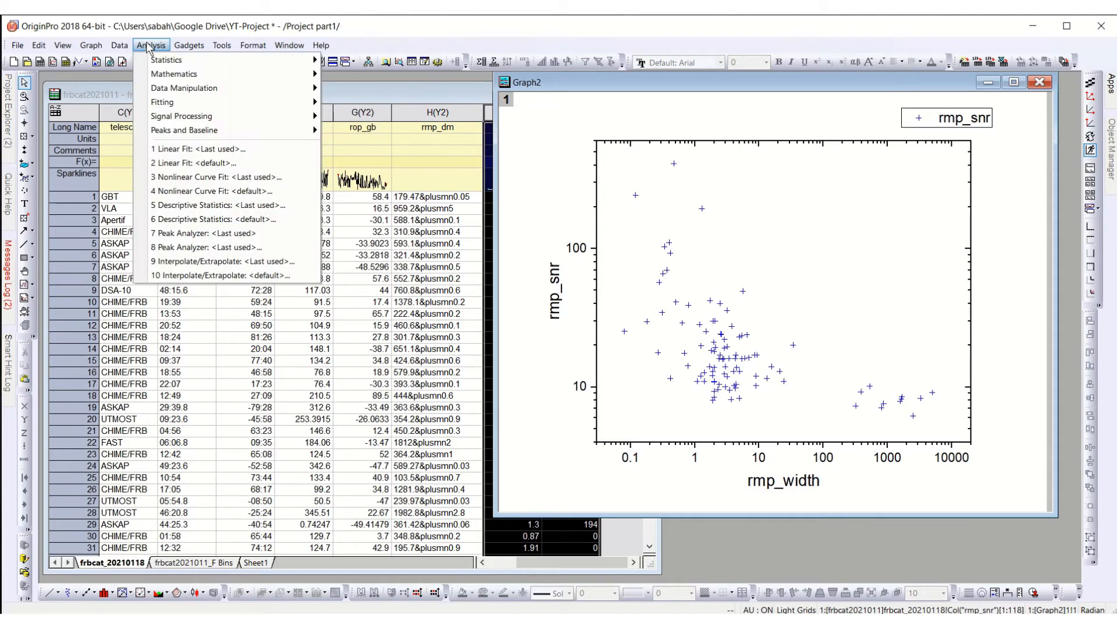
mouse_move(174, 60)
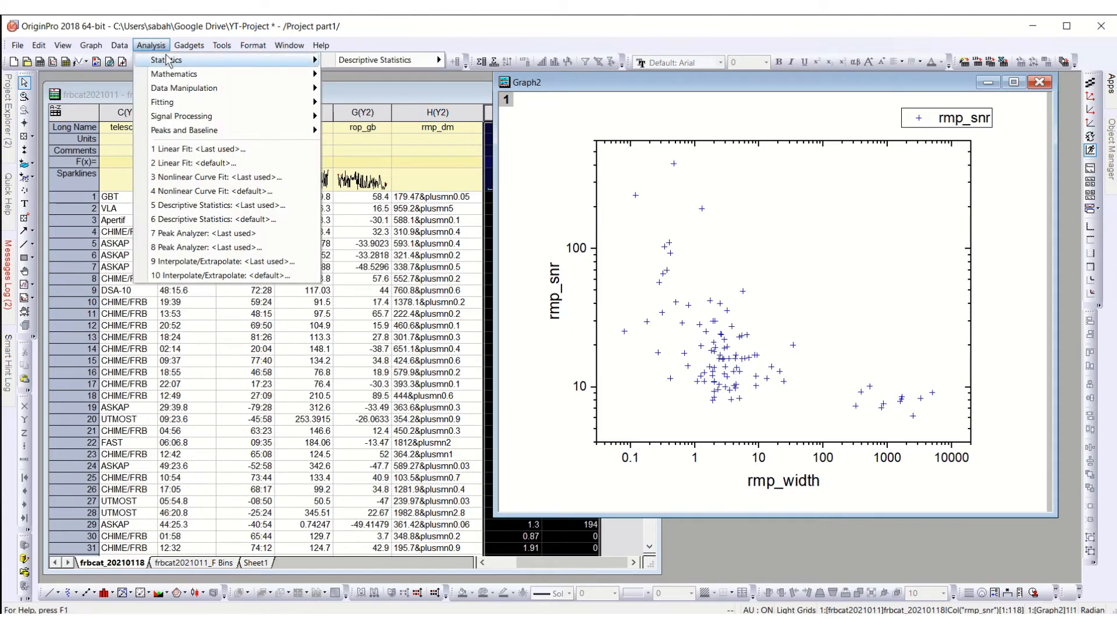
mouse_move(382, 62)
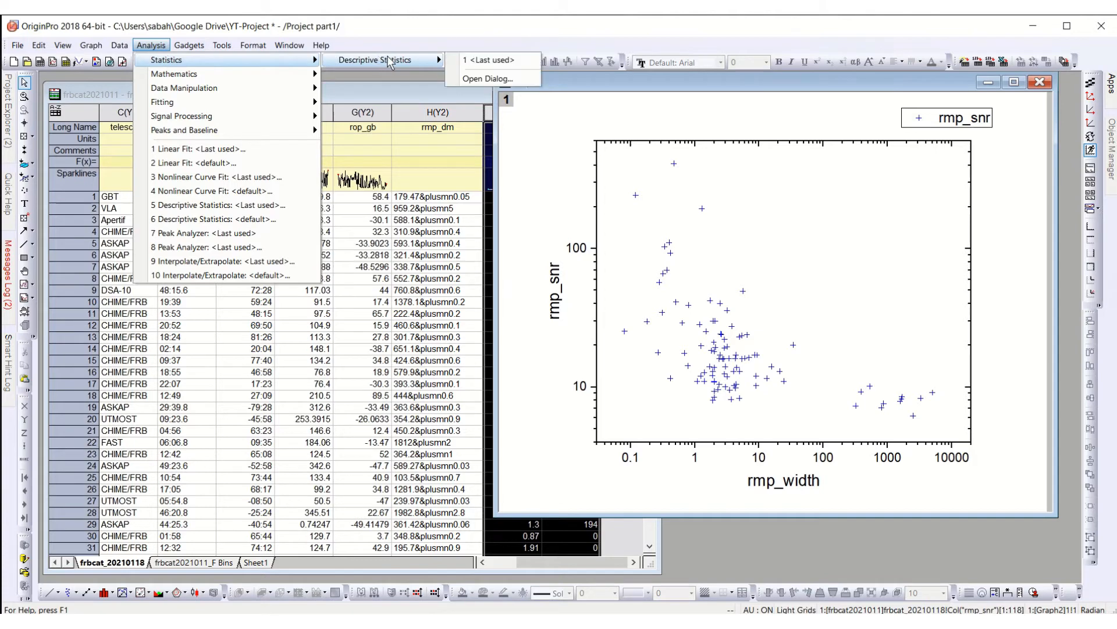
click(486, 79)
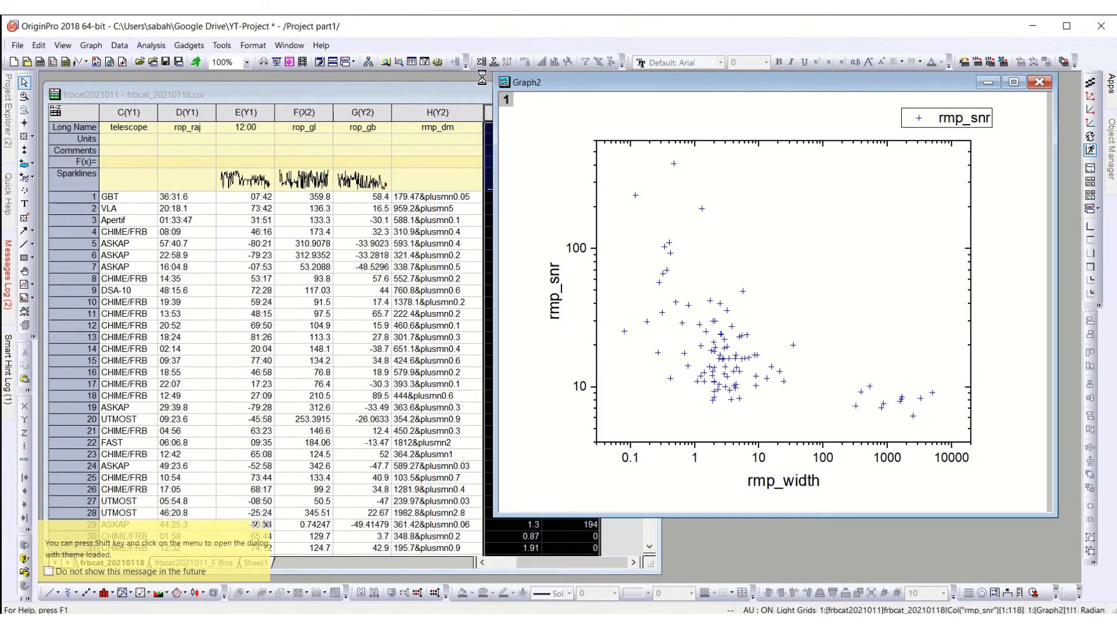
drag(539, 29, 338, 54)
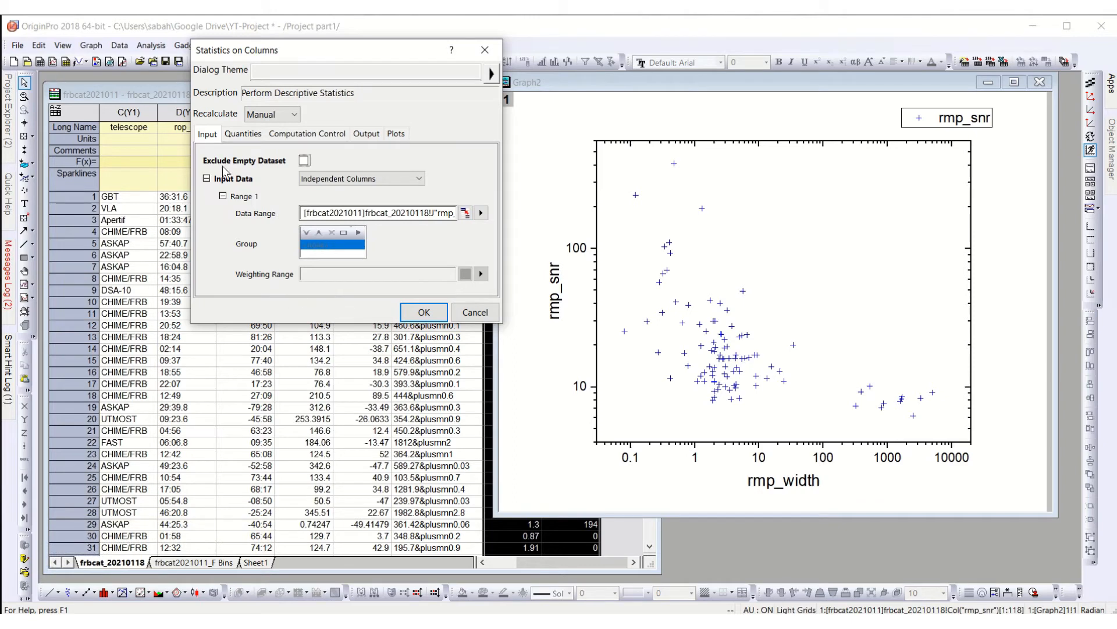
Step: Include SE of mean and extreme values in the computed quantities, leaving out the first and third quartiles
click(235, 135)
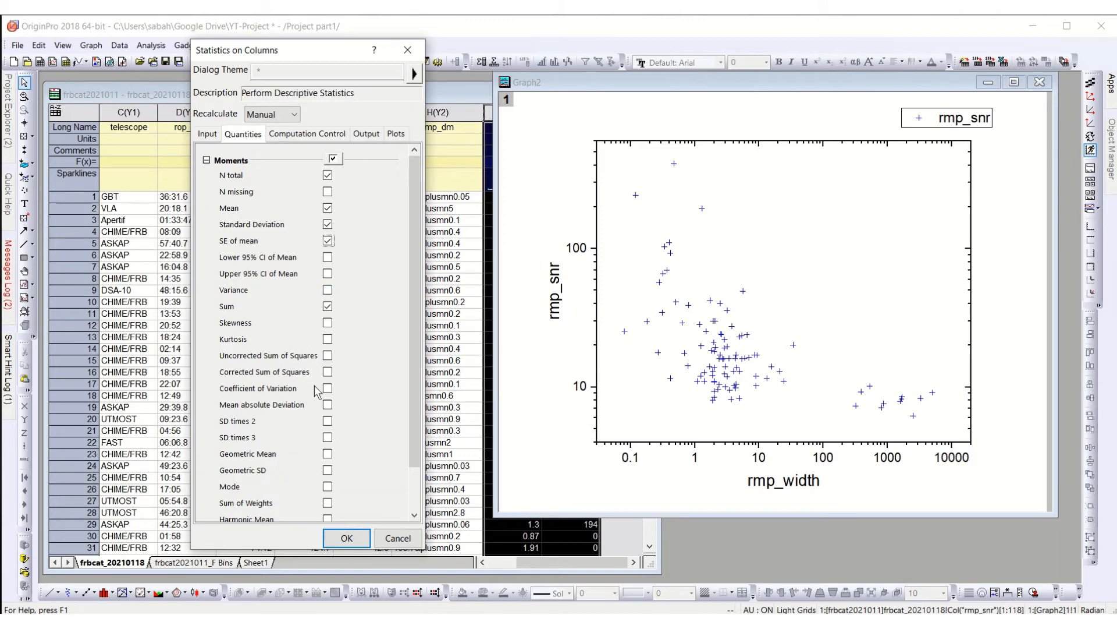
scroll(291, 377, down, 3)
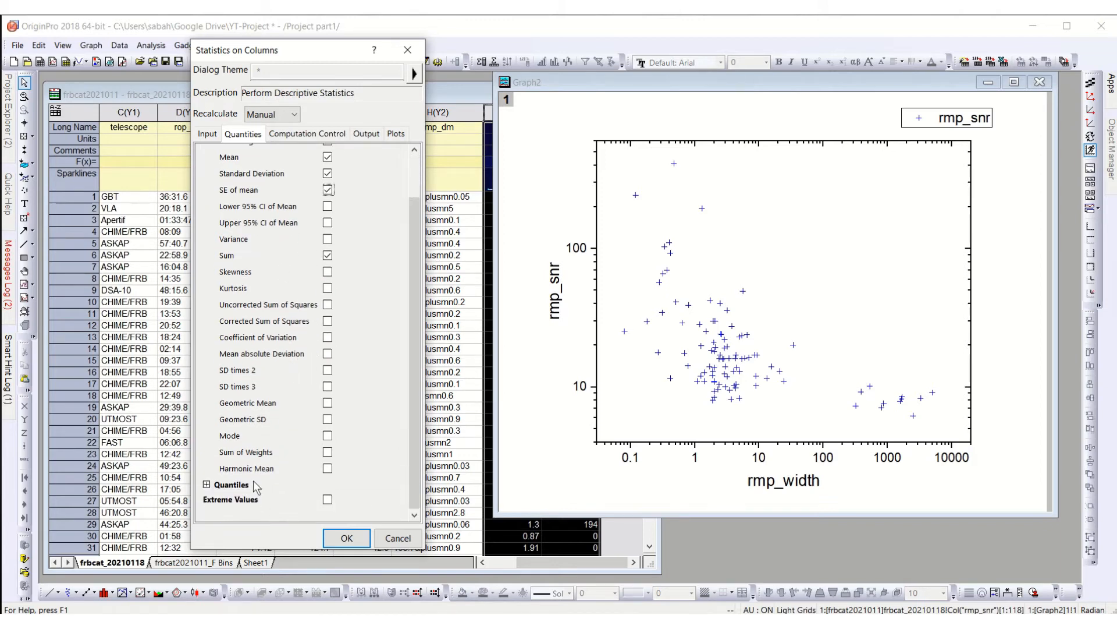
click(207, 484)
scroll(339, 402, down, 5)
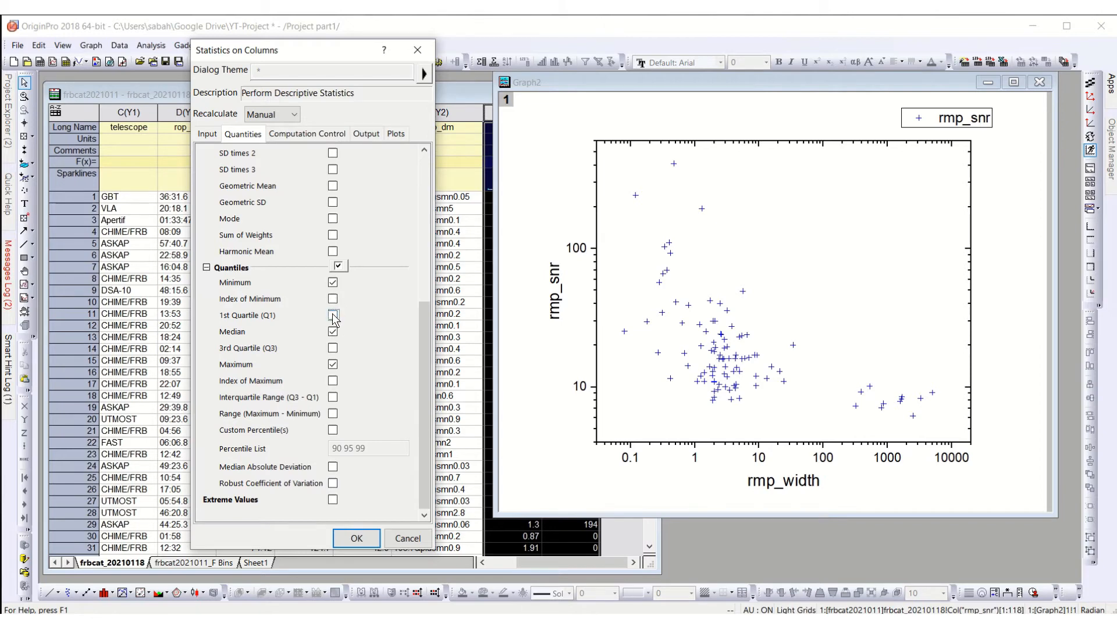
click(333, 348)
scroll(295, 368, up, 1)
scroll(301, 351, down, 1)
click(333, 499)
Step: Review the weight method options and the output settings for graphs, dataset identifiers, report tables and quantities
click(312, 137)
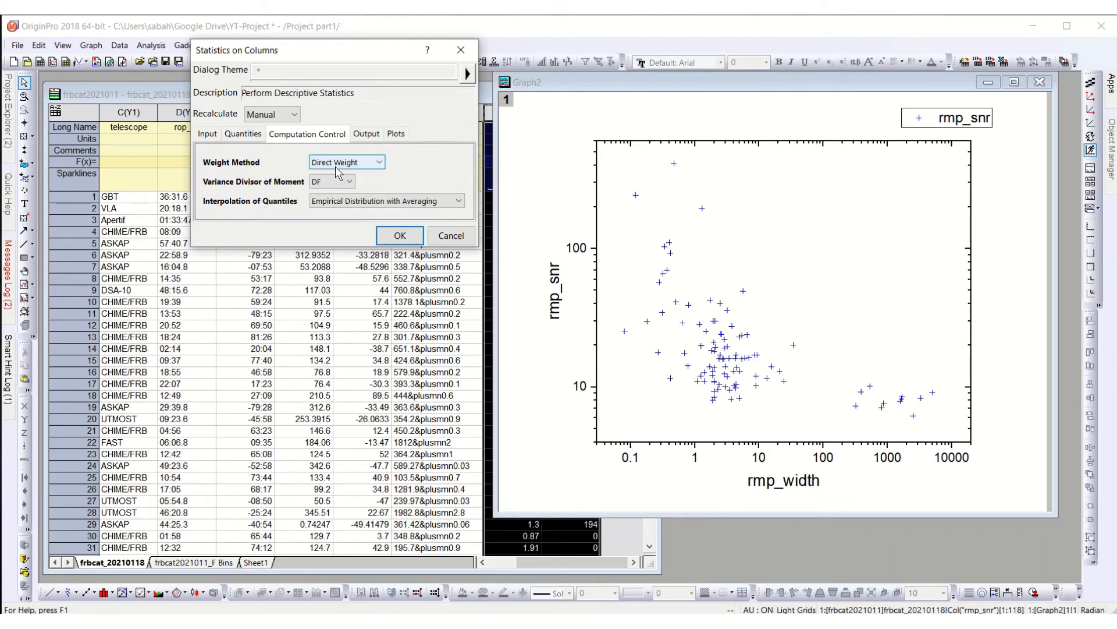
click(336, 169)
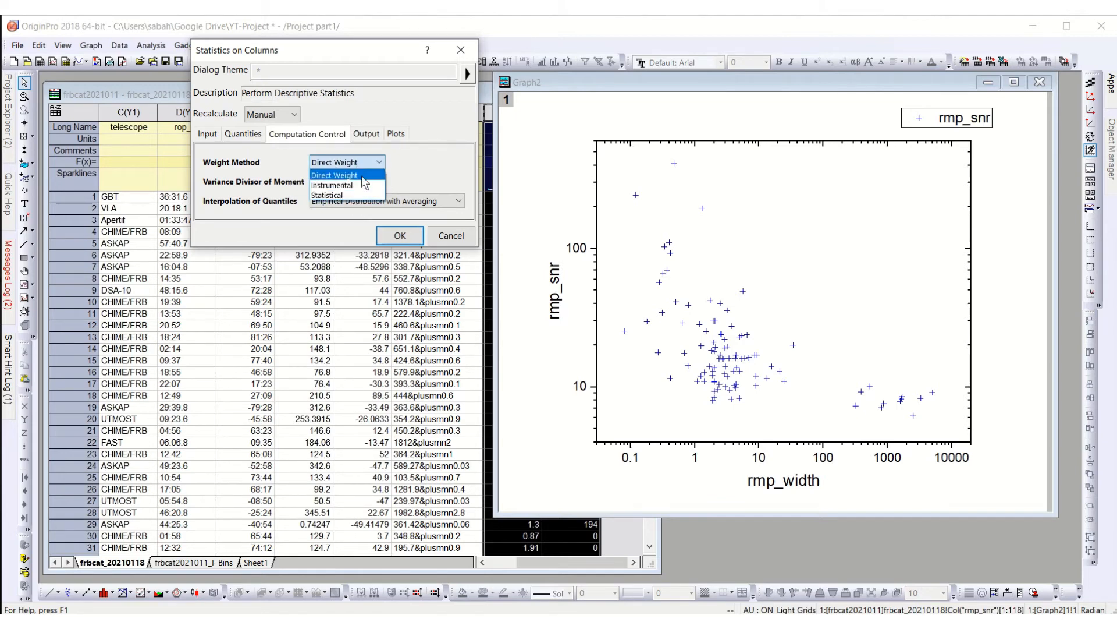
click(376, 164)
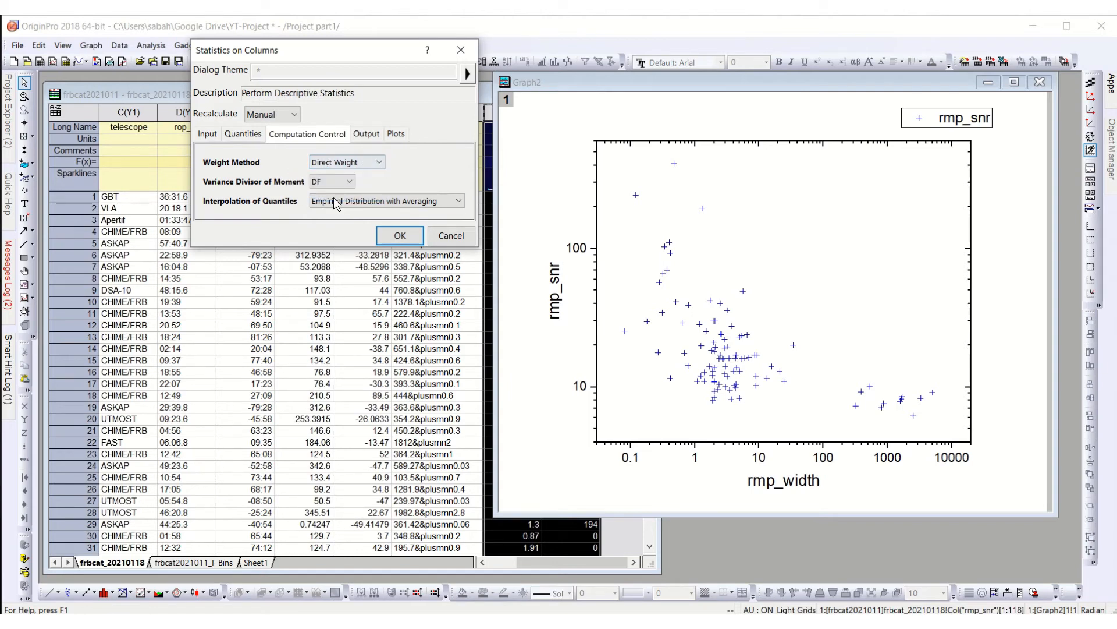
click(363, 136)
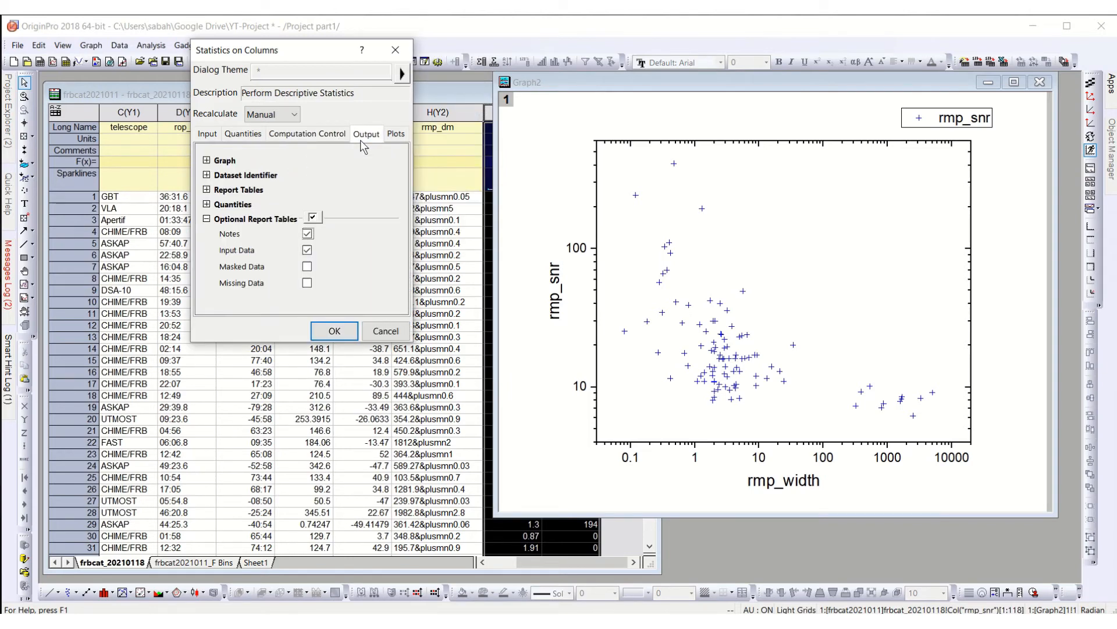
click(207, 160)
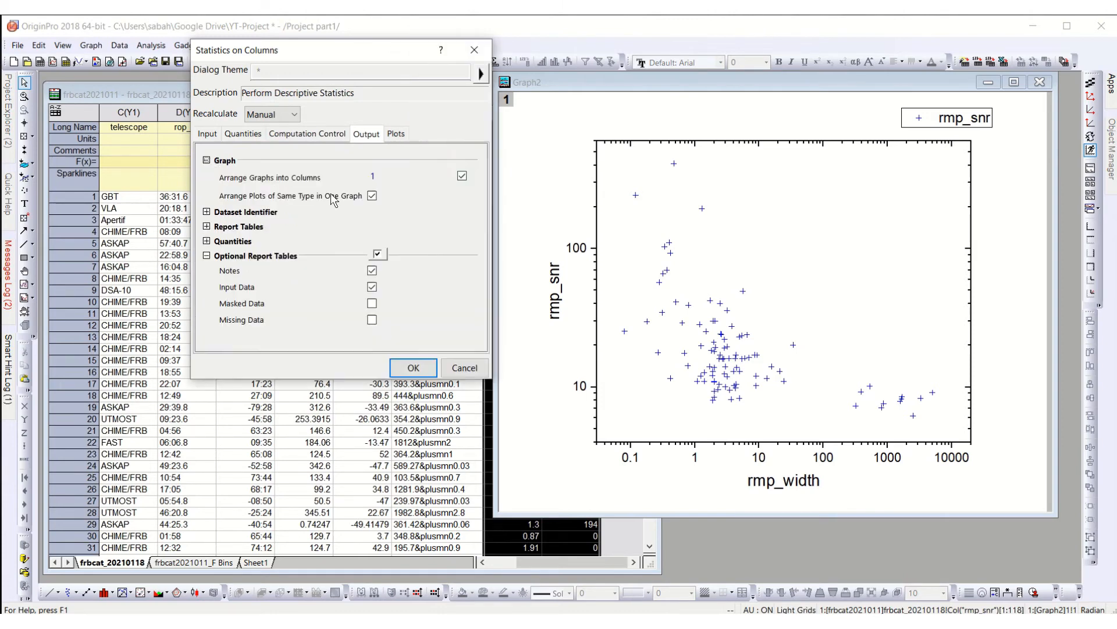
click(207, 212)
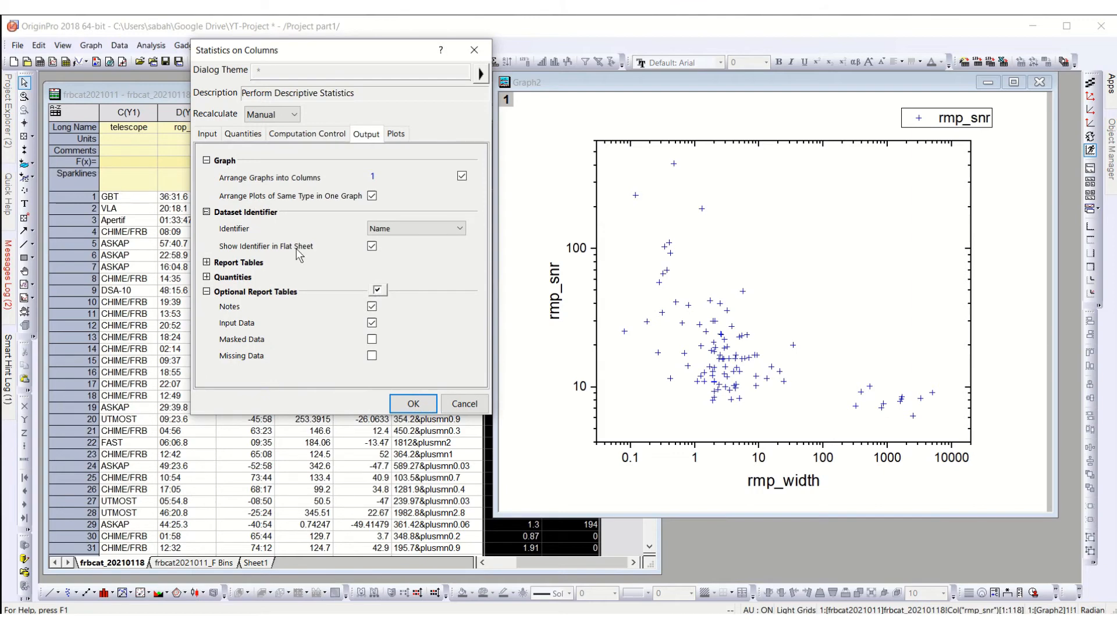
click(207, 262)
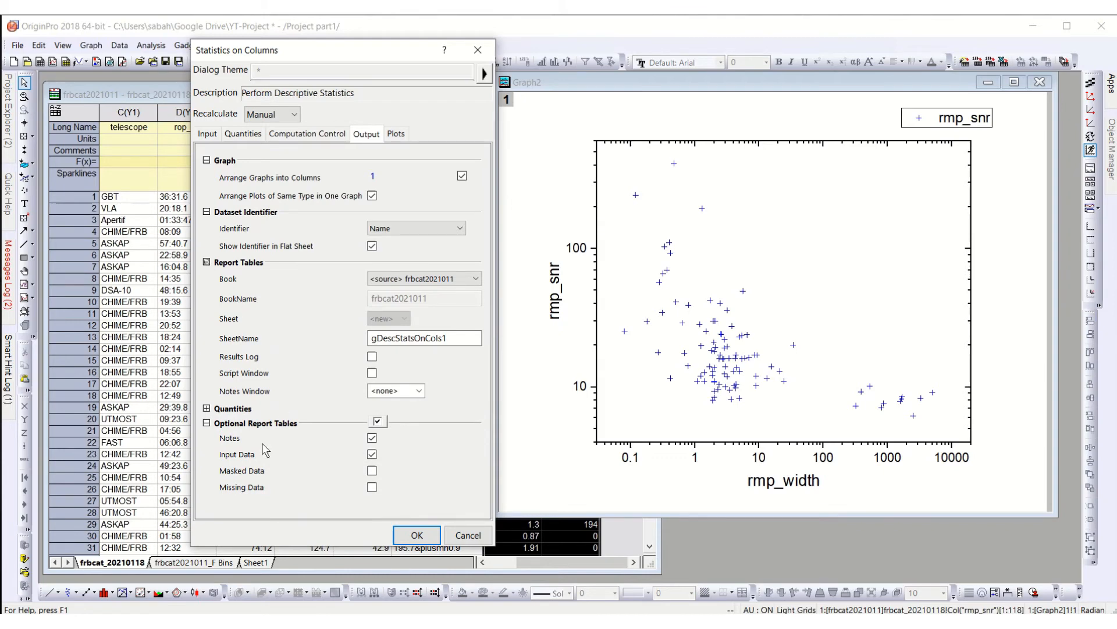
click(207, 407)
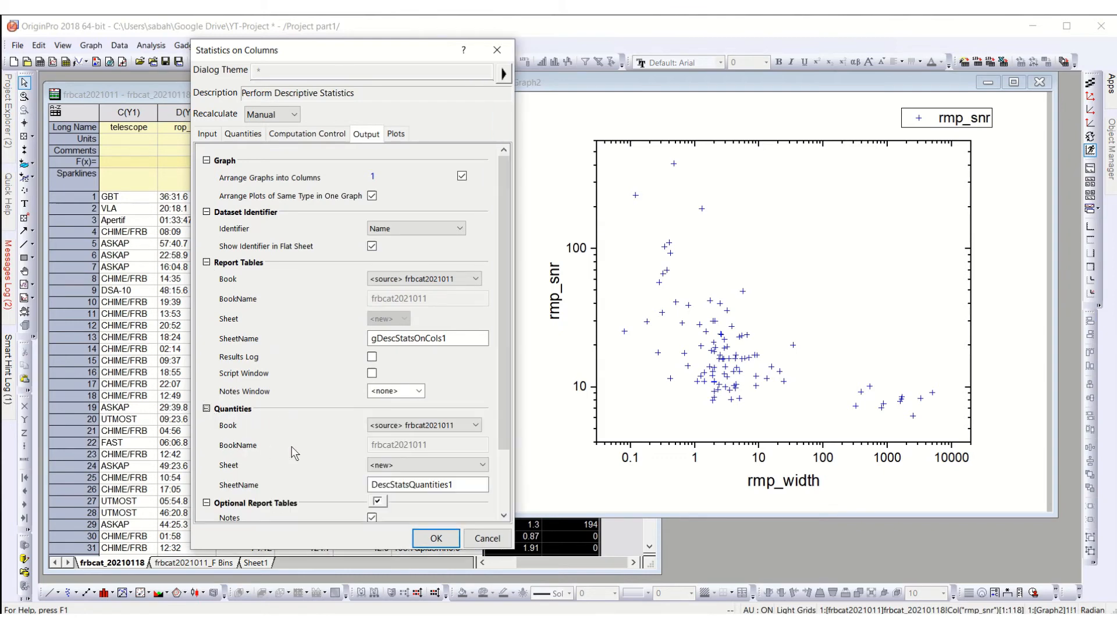
scroll(273, 430, down, 3)
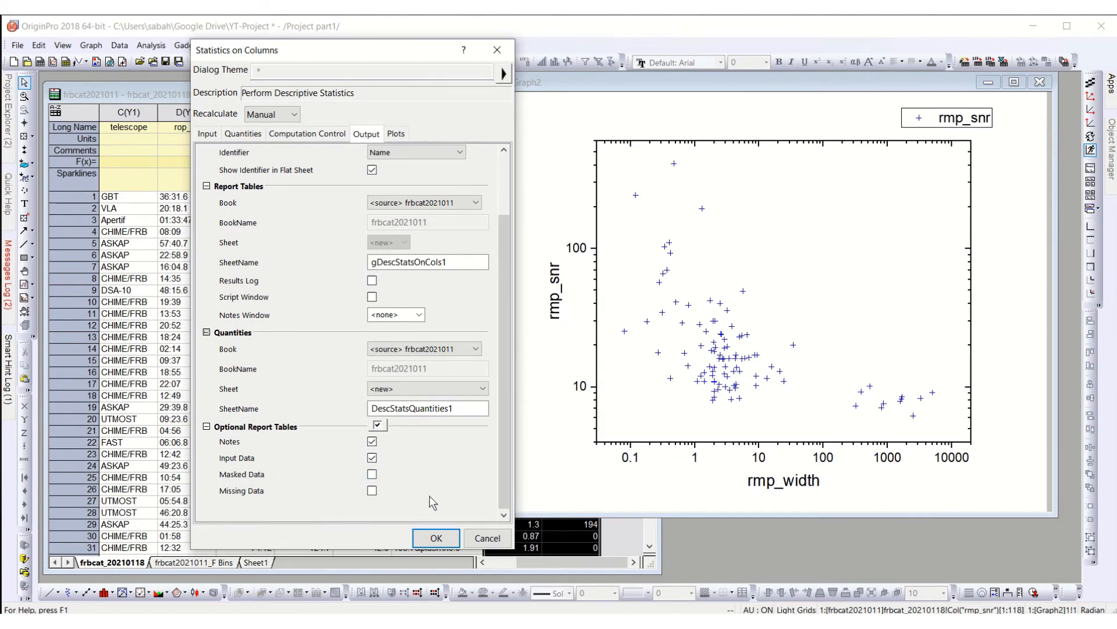
scroll(315, 352, up, 5)
Step: Add histograms with automatic binning and box charts to the statistics, run the analysis and switch to the report sheet
click(395, 134)
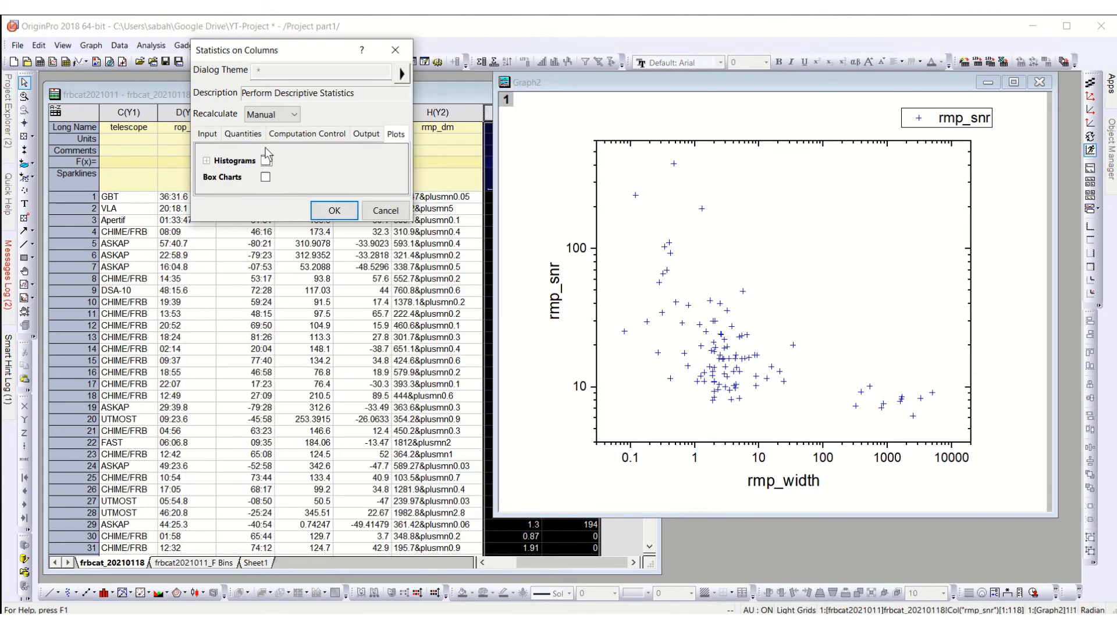
click(266, 161)
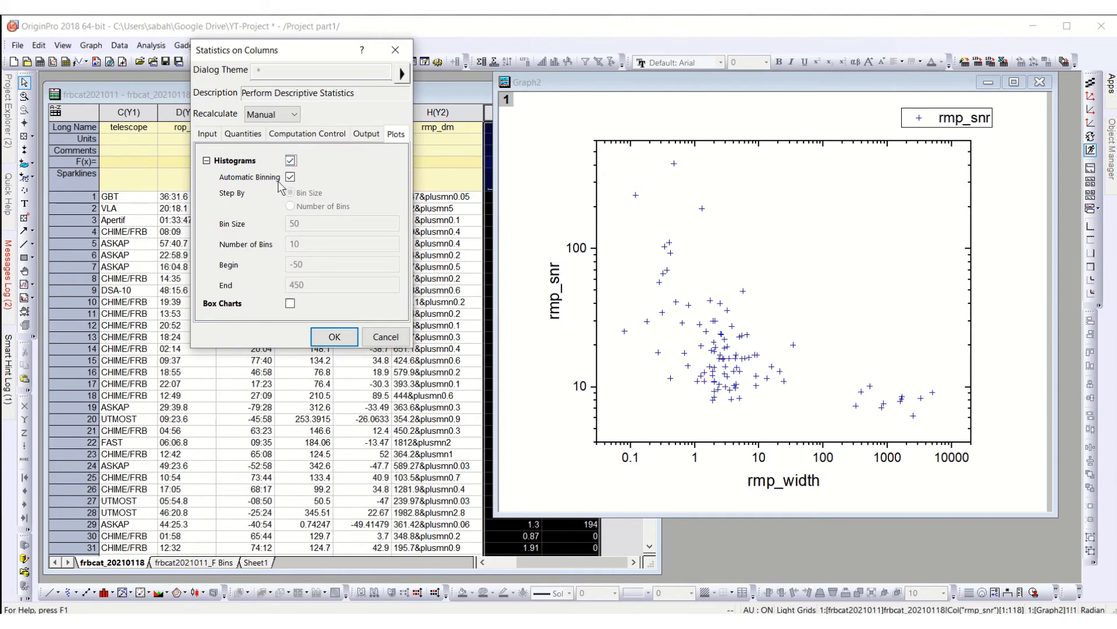
click(290, 303)
click(335, 337)
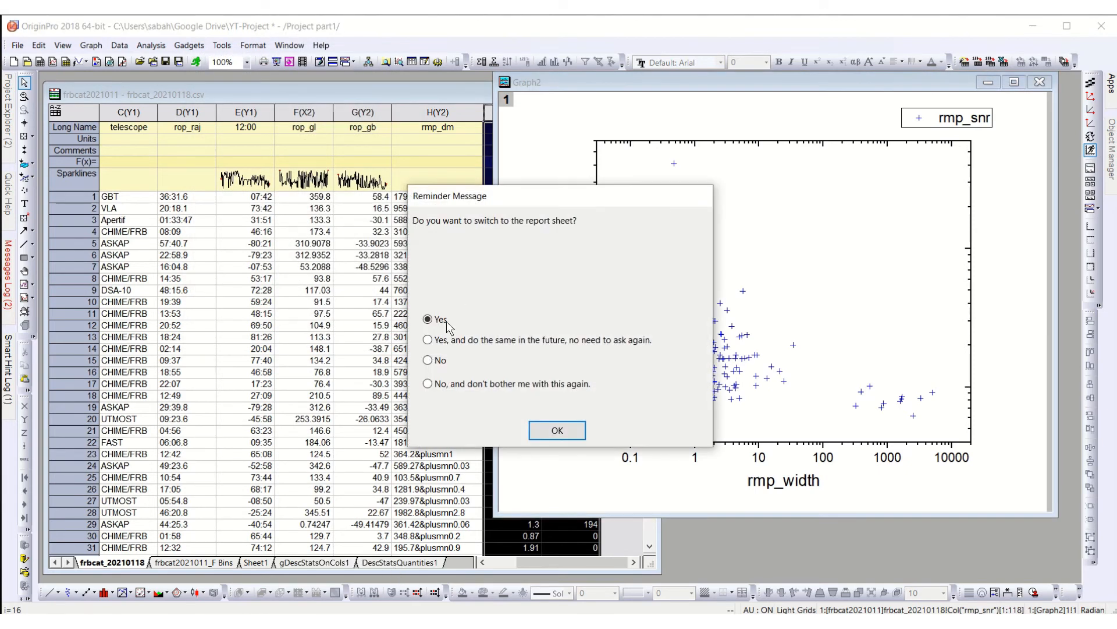
click(564, 435)
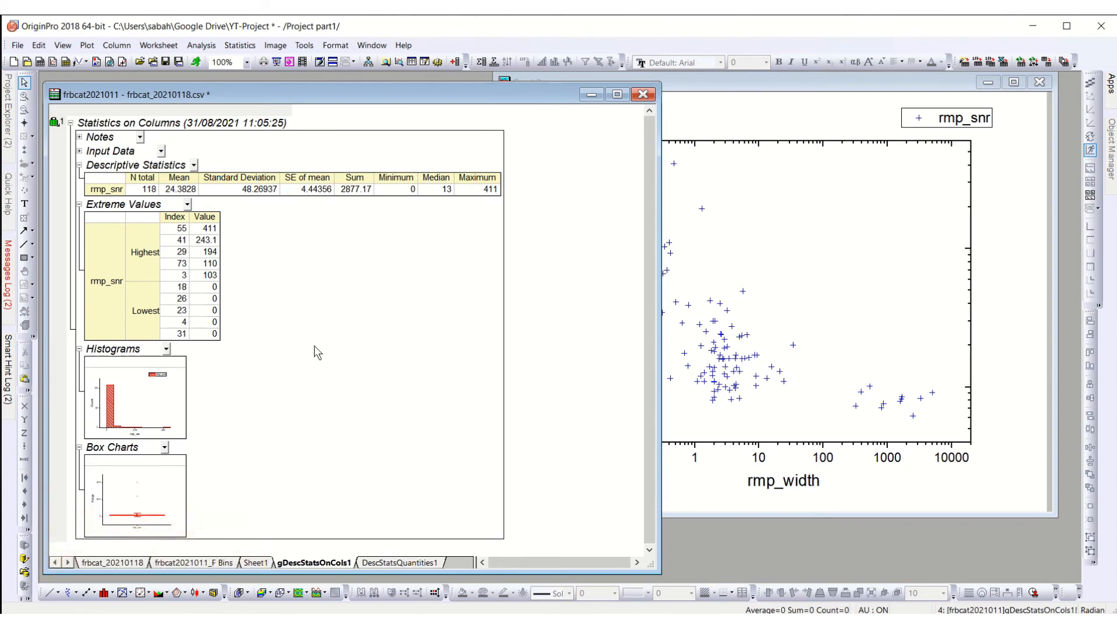
Step: Examine the enlarged histogram and box chart of rmp_snr in the statistics report, closing each one after viewing
drag(317, 102, 332, 85)
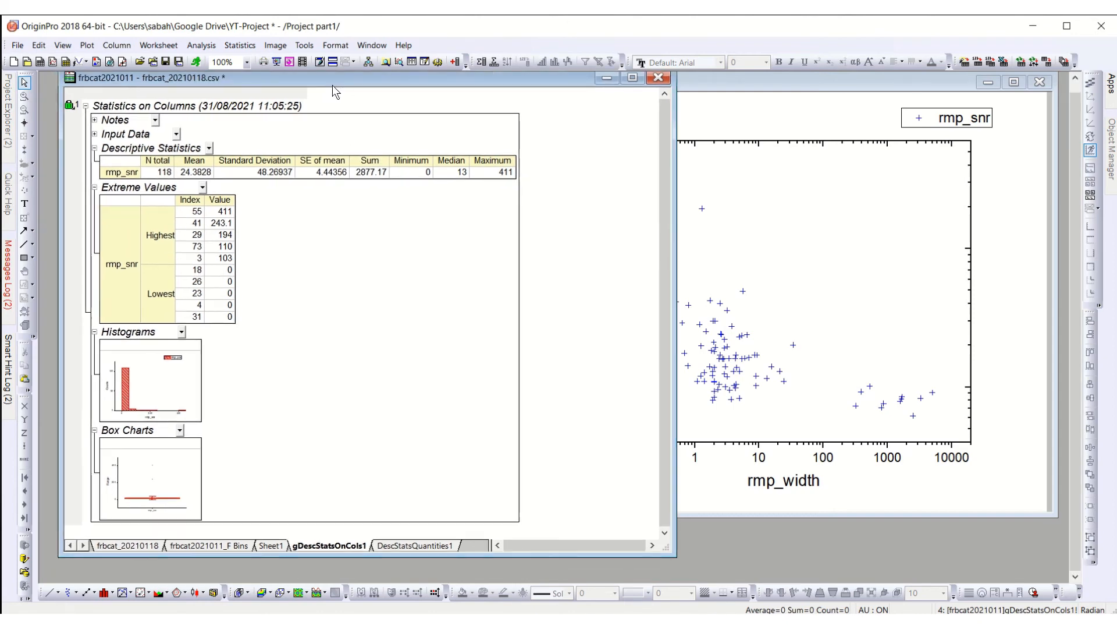
double_click(145, 364)
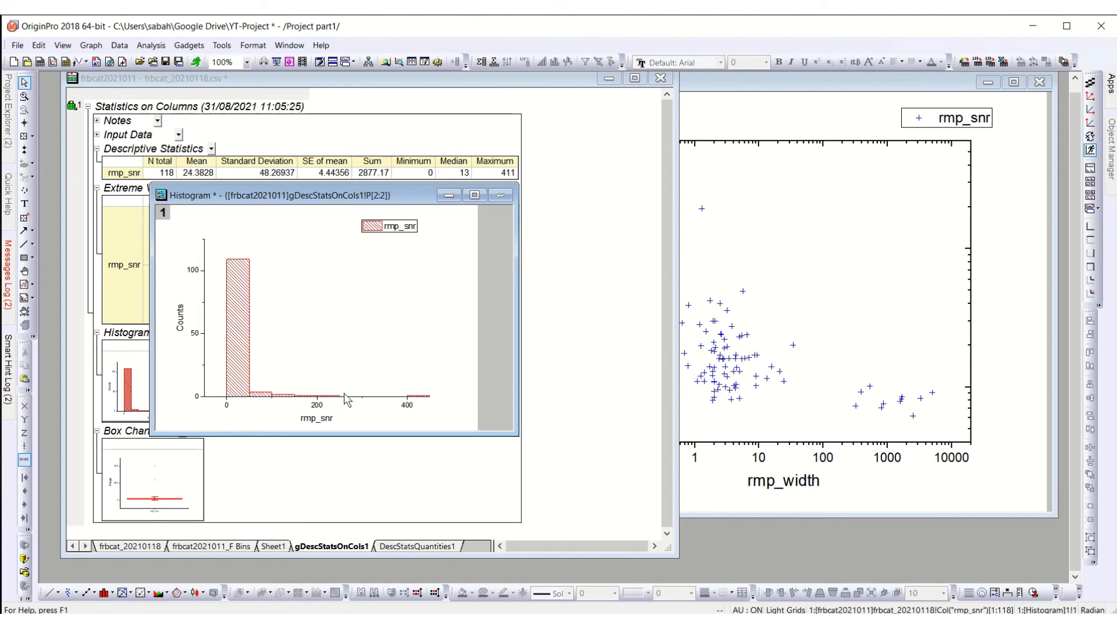
click(500, 196)
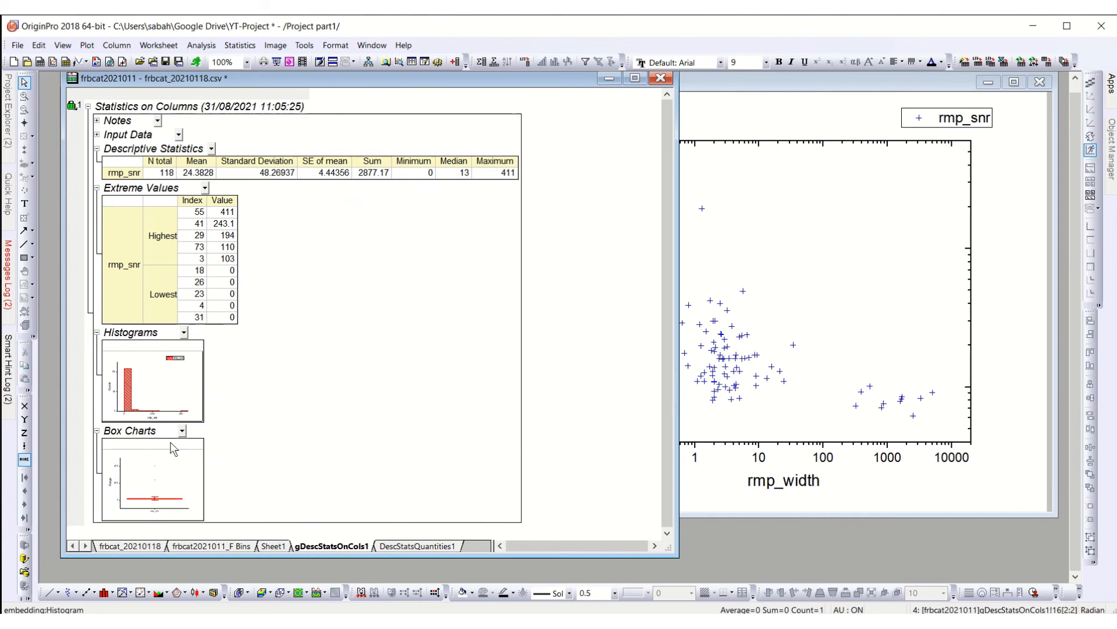
double_click(172, 448)
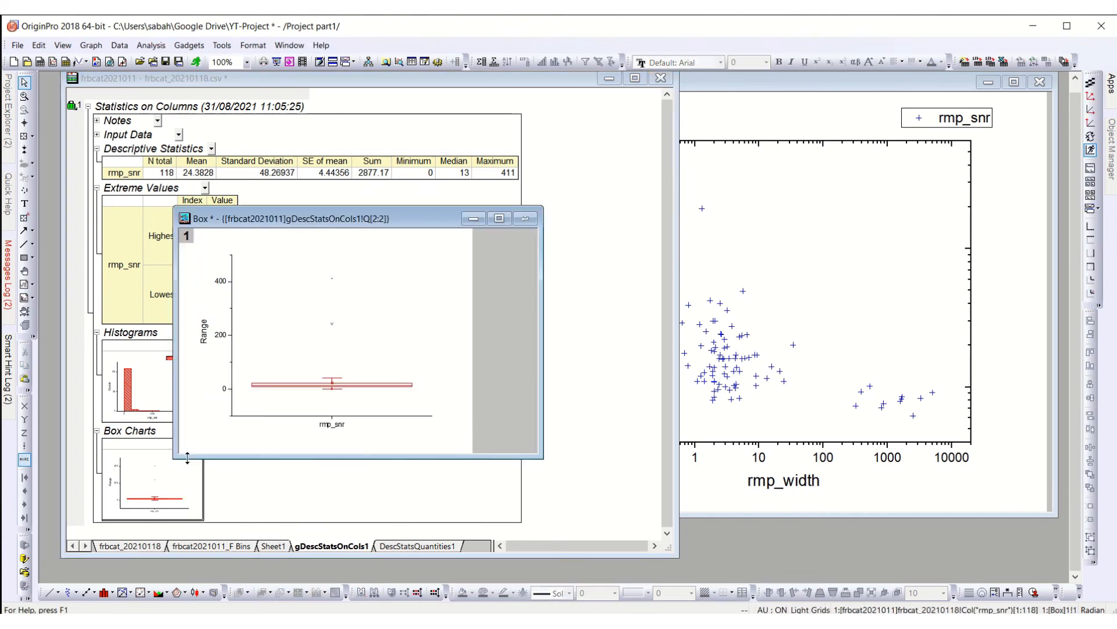
click(332, 324)
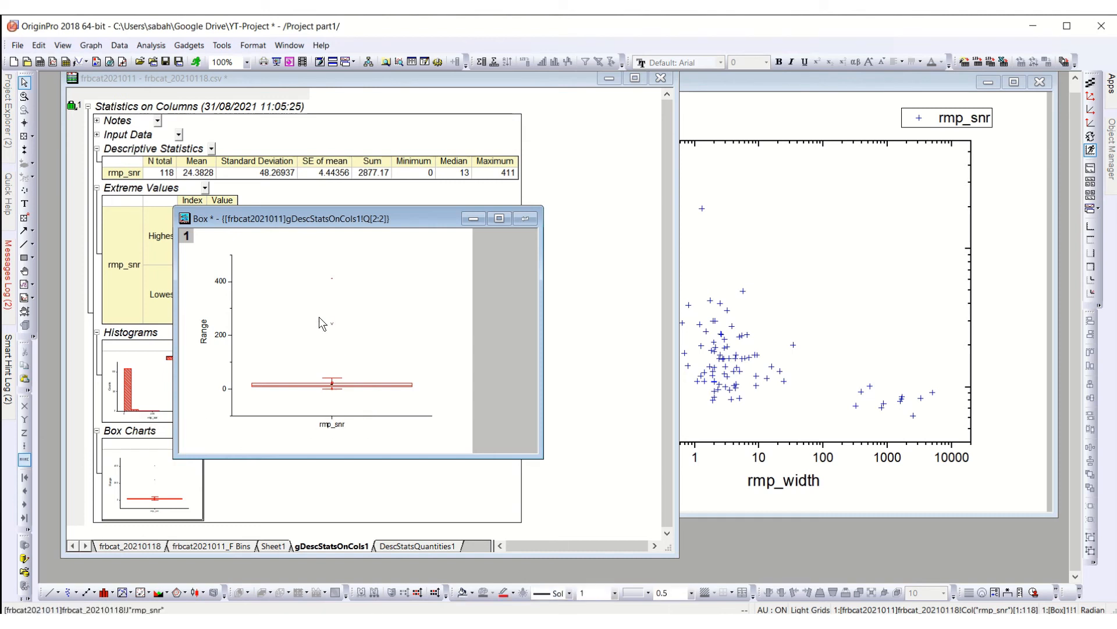
click(525, 218)
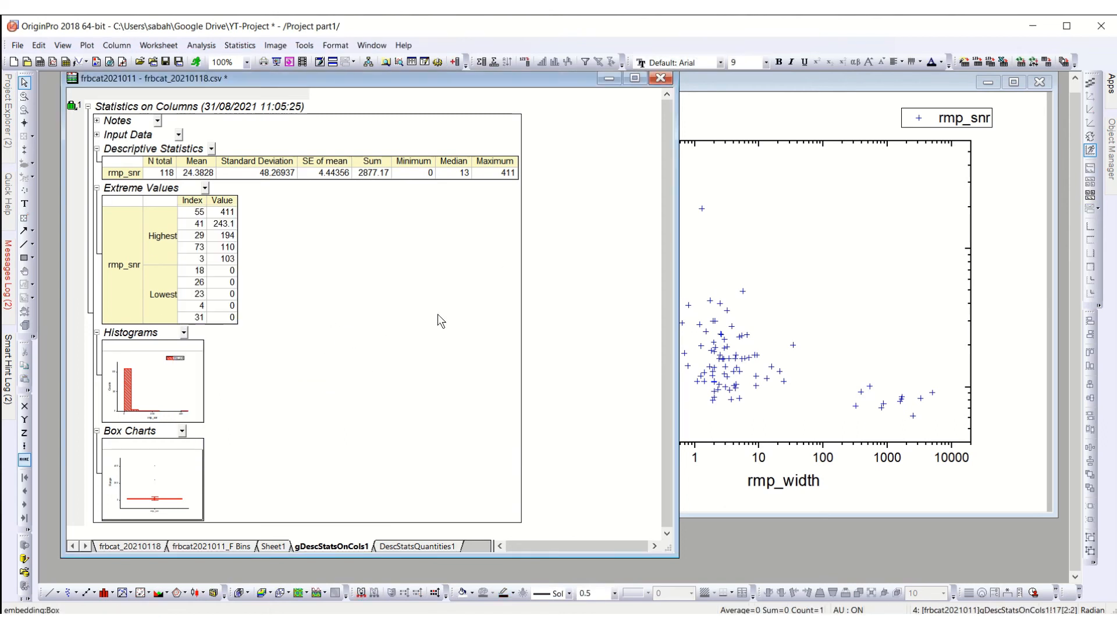
Step: Read through the rmp_snr statistics in the DescStatsQuantities1 sheet, from the data name across to the maximum
click(432, 545)
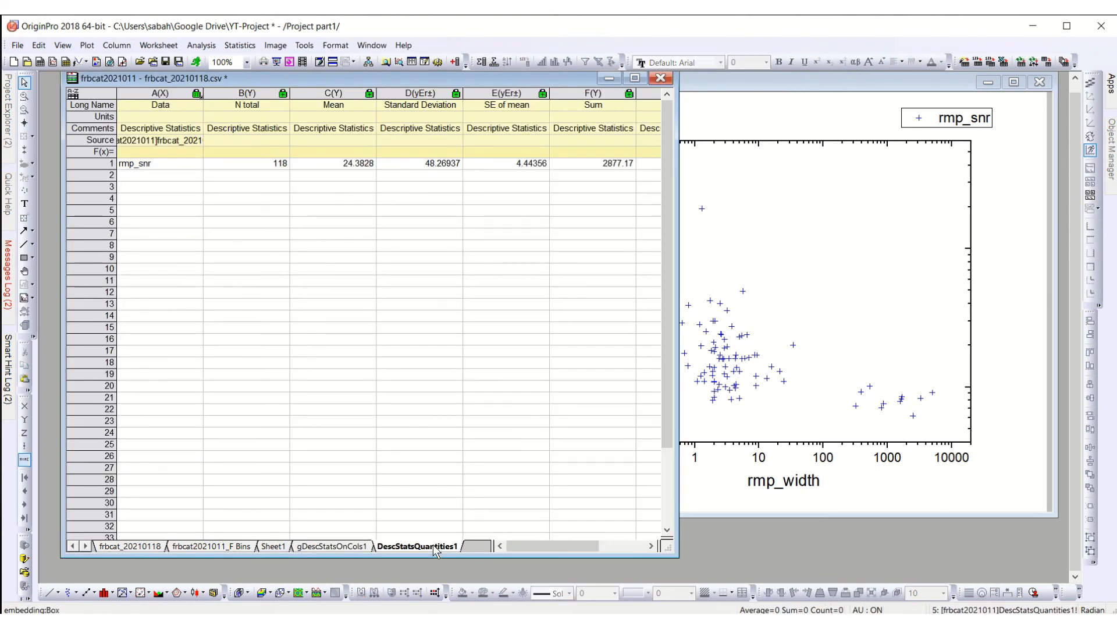
click(256, 166)
key(Right)
key(Right)
key(Right)
key(Right)
key(Right)
key(Right)
key(Right)
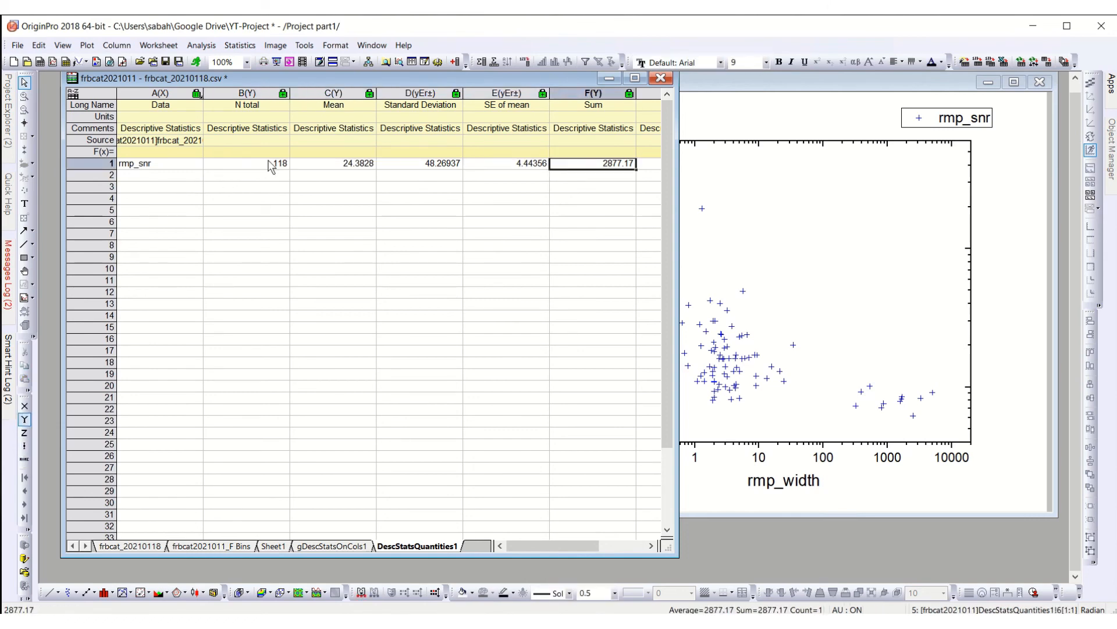
key(Left)
key(Left)
key(Left)
key(Left)
key(Left)
key(Left)
key(Left)
key(Left)
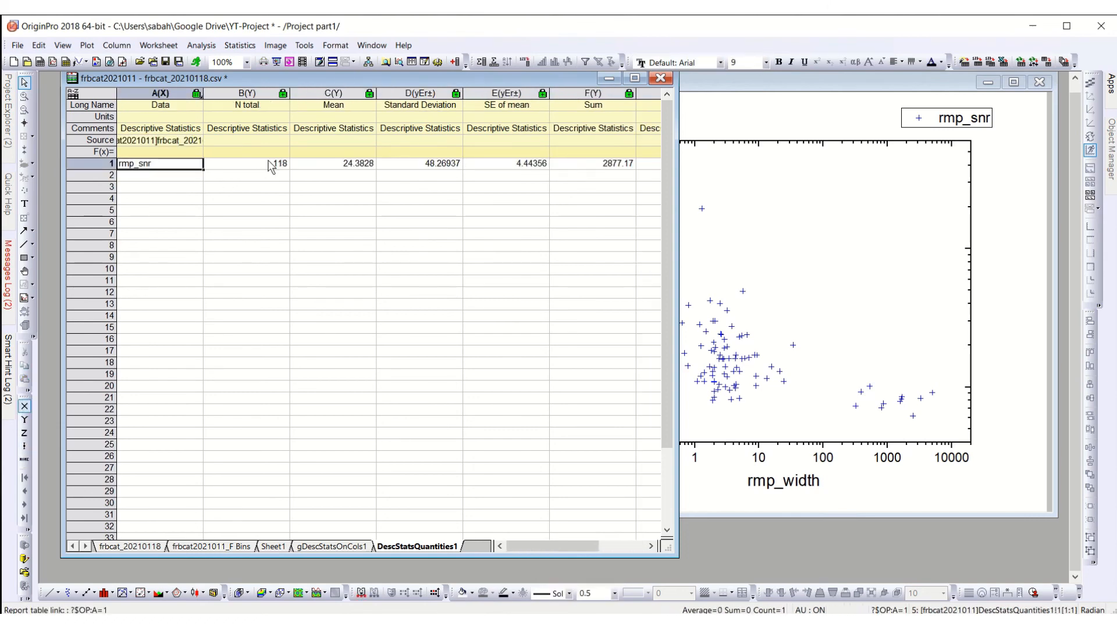
key(Right)
key(Right)
key(Right)
key(Right)
key(Right)
key(Right)
key(Right)
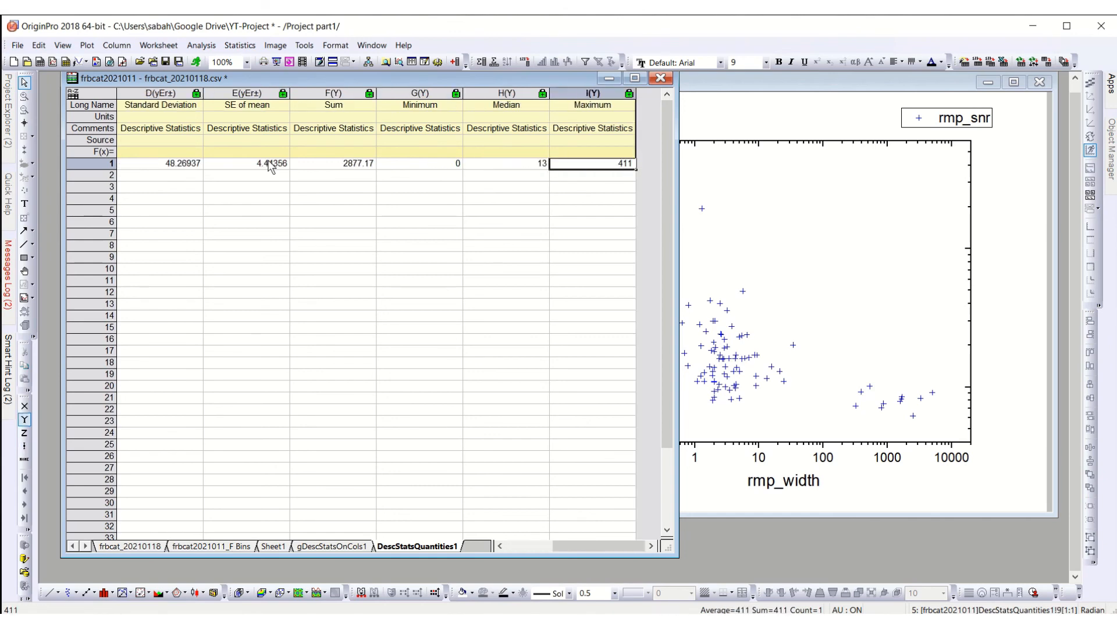
Step: Bring the Graph2 scatter plot to the front and clear the selection of its data points
click(697, 390)
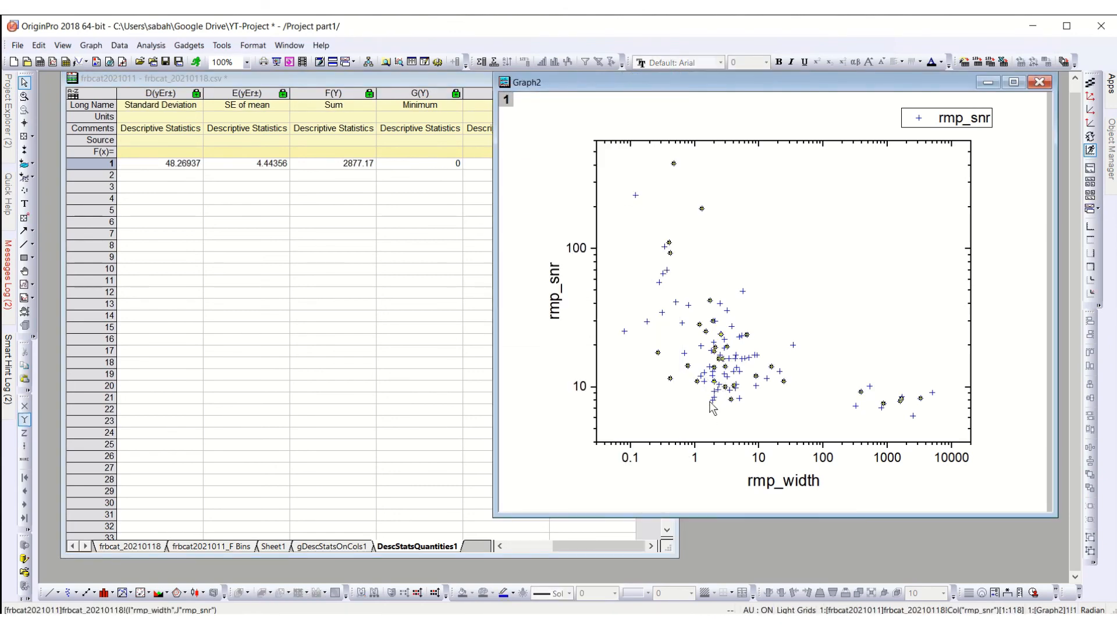
mouse_move(715, 401)
click(656, 376)
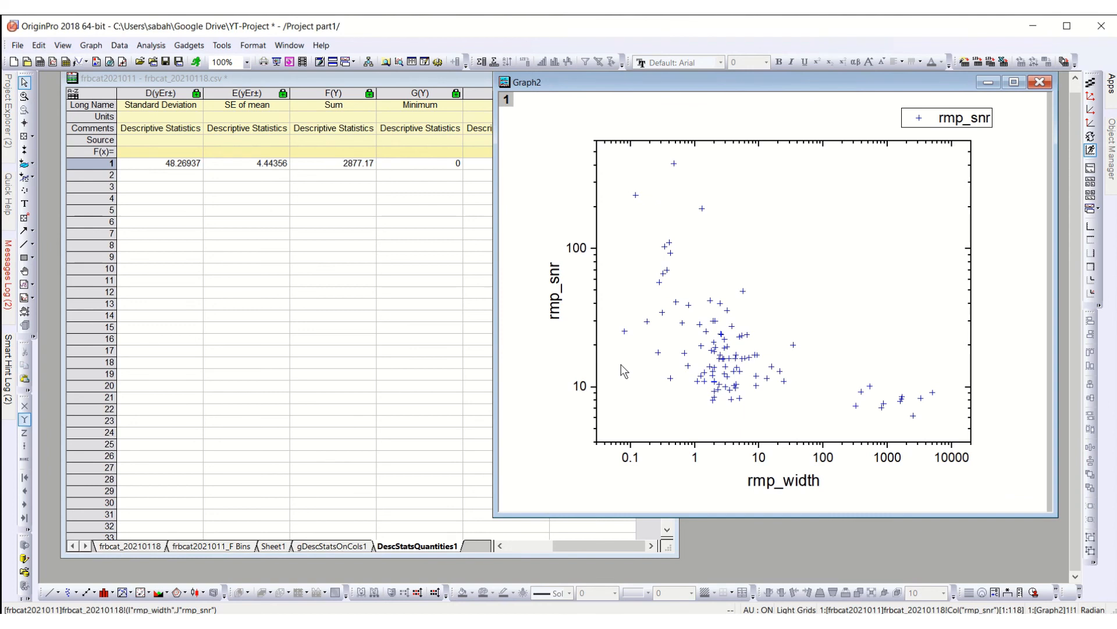